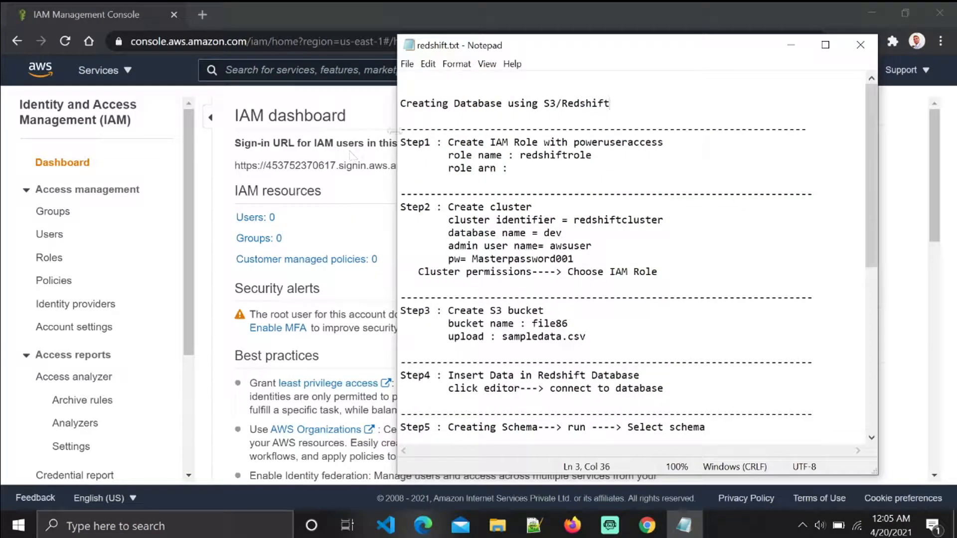
Open the IAM roles list and start creating a new role
left_click(372, 110)
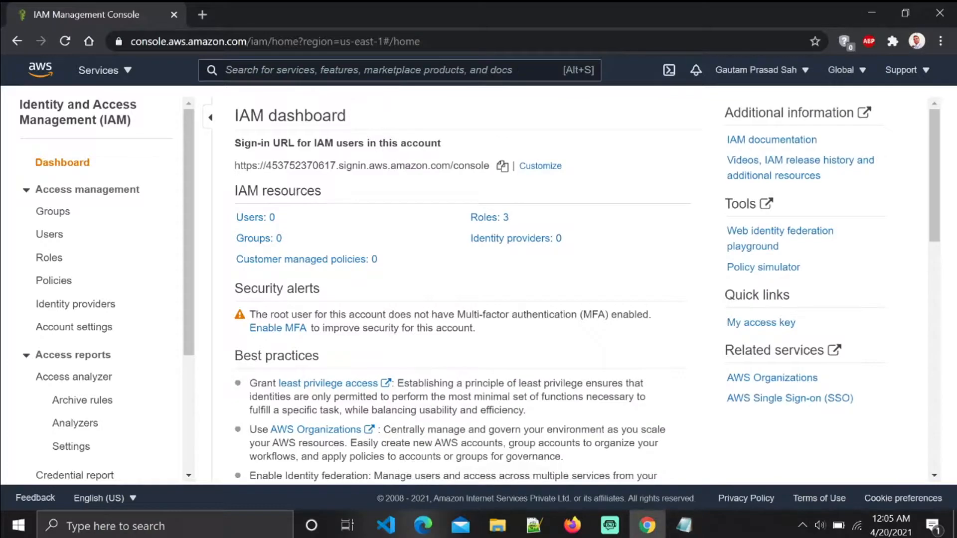
left_click(49, 259)
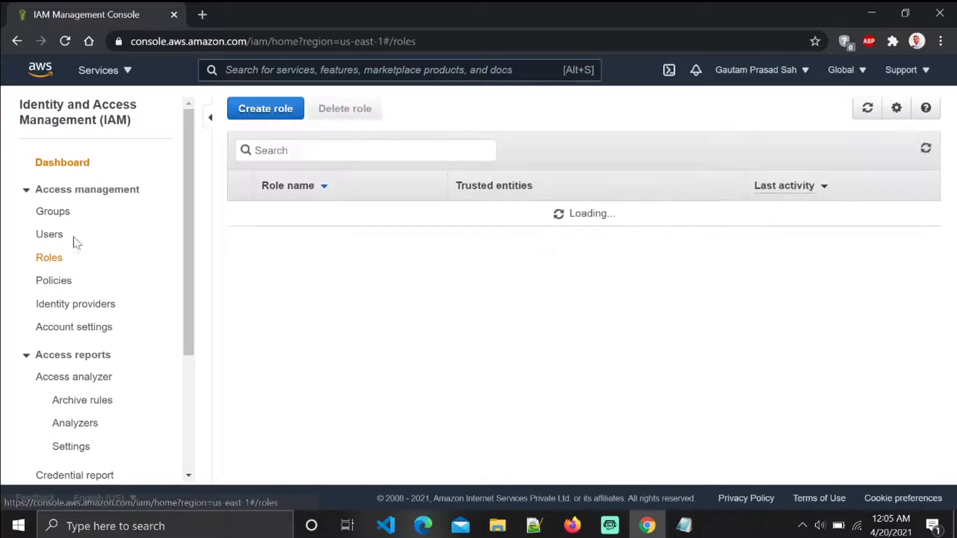
scroll(359, 336, "down", 3)
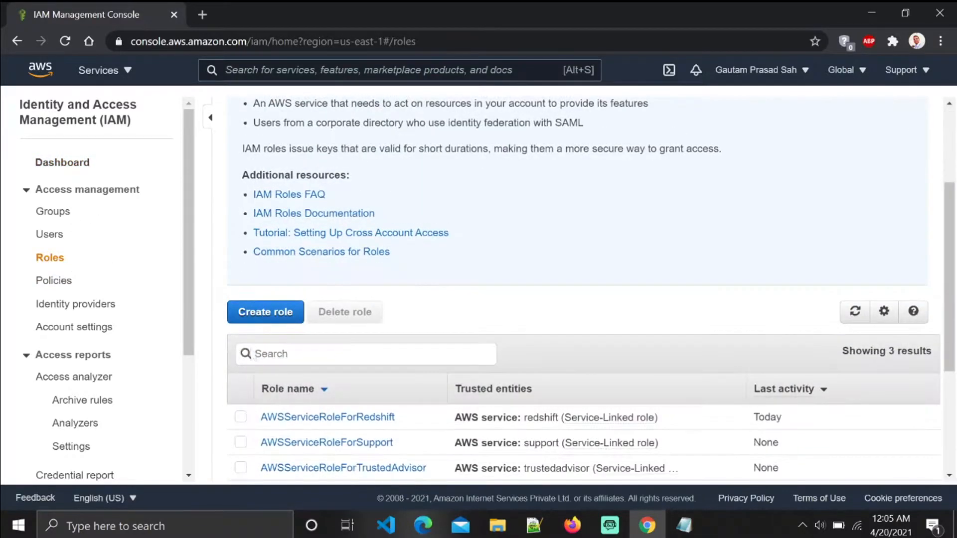
left_click(259, 322)
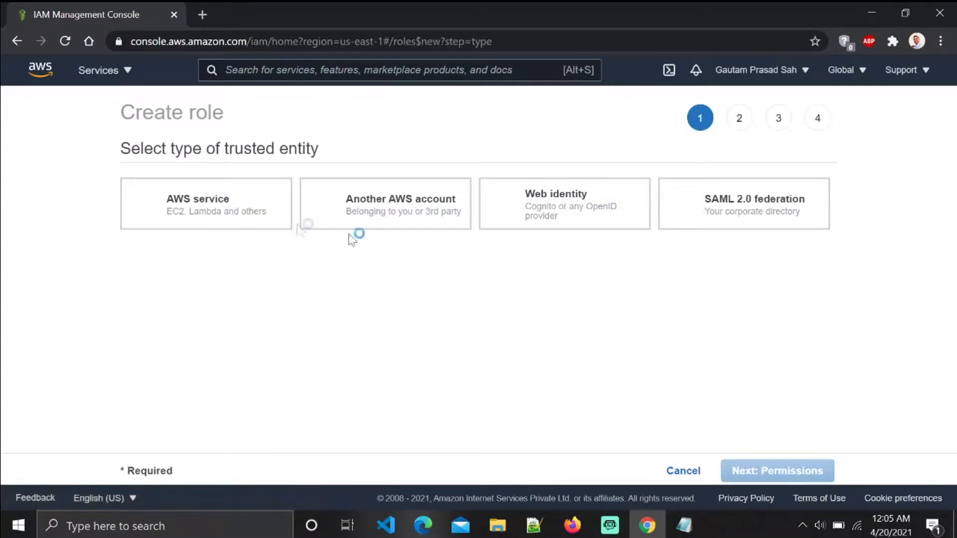
Choose Redshift as the trusted AWS service with the Redshift - Customizable use case, and continue to the permissions
scroll(523, 316, "down", 4)
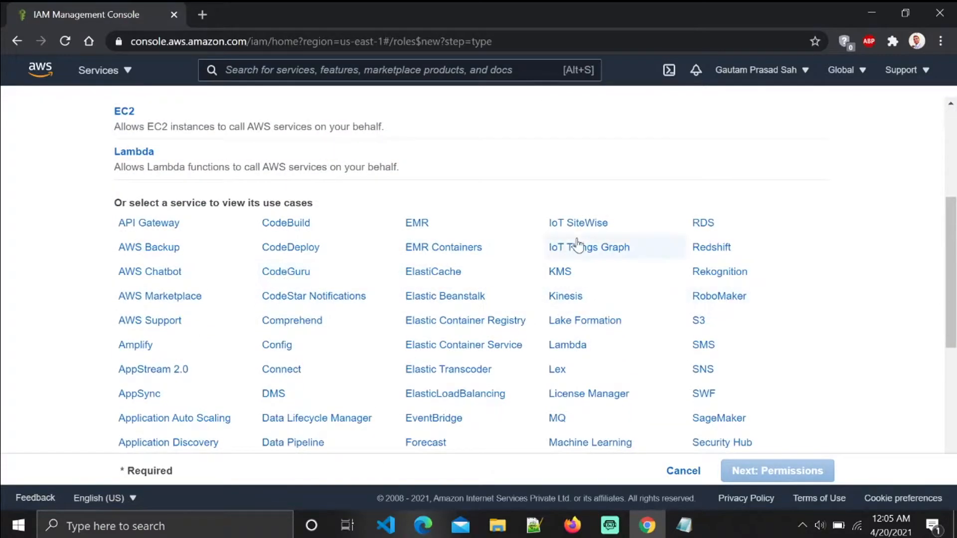
scroll(847, 279, "down", 2)
left_click(712, 173)
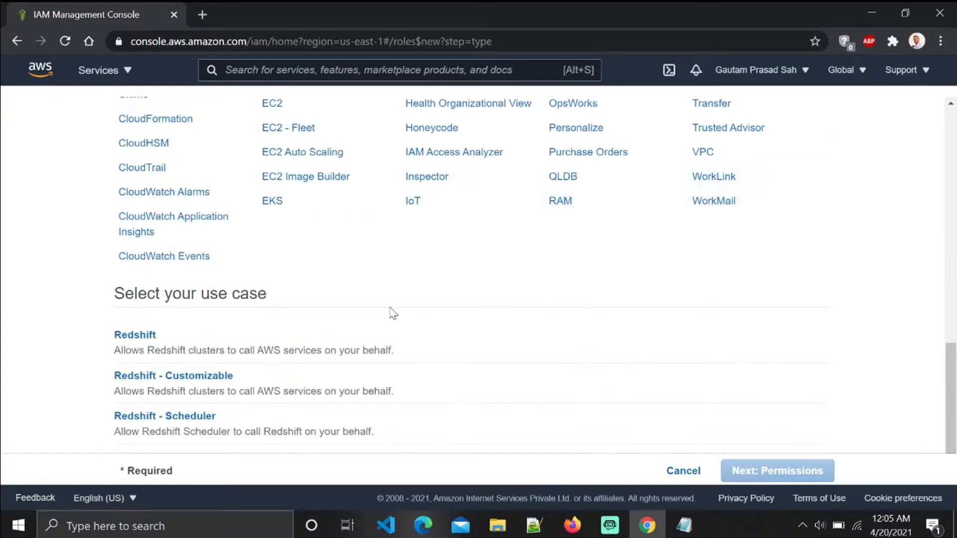
left_click(171, 384)
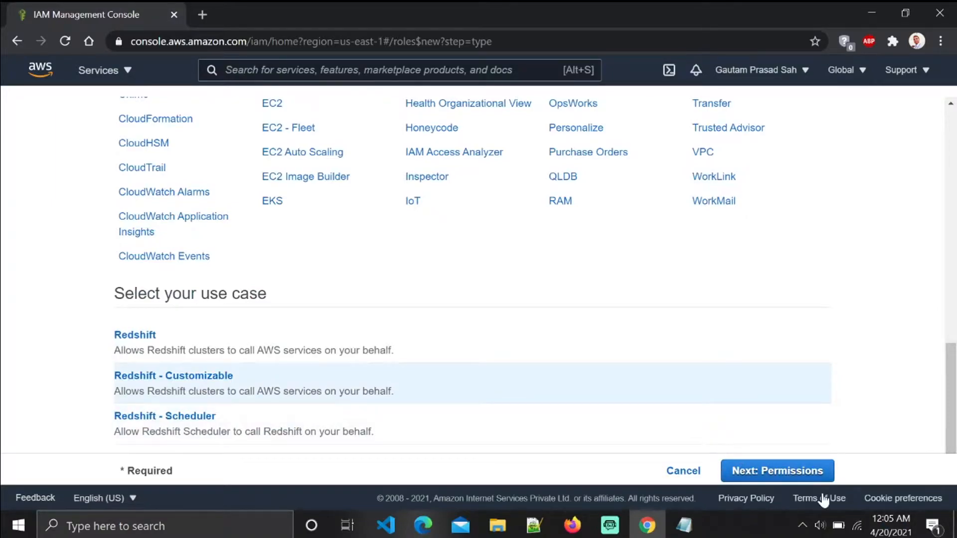
left_click(796, 474)
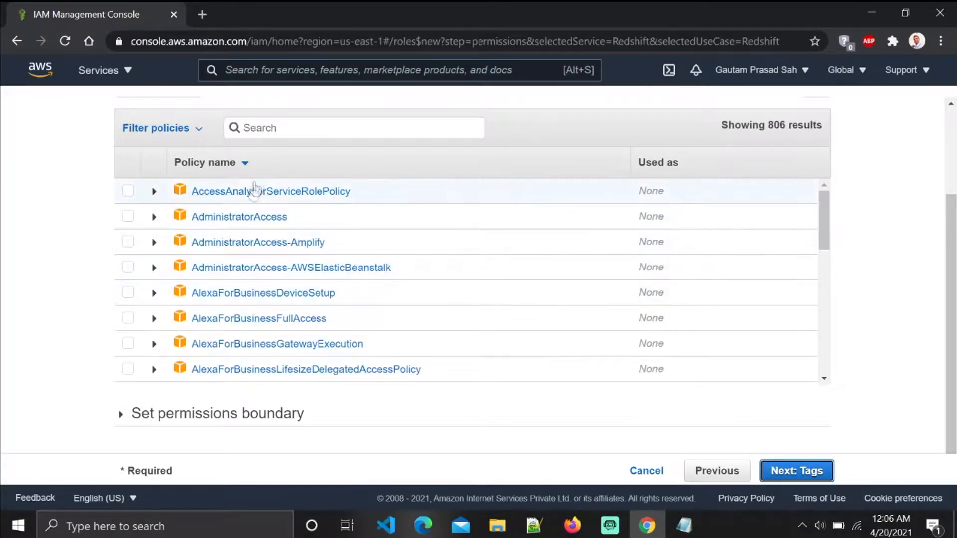
Attach the PowerUserAccess policy to the role and continue to the review without adding tags
left_click(678, 532)
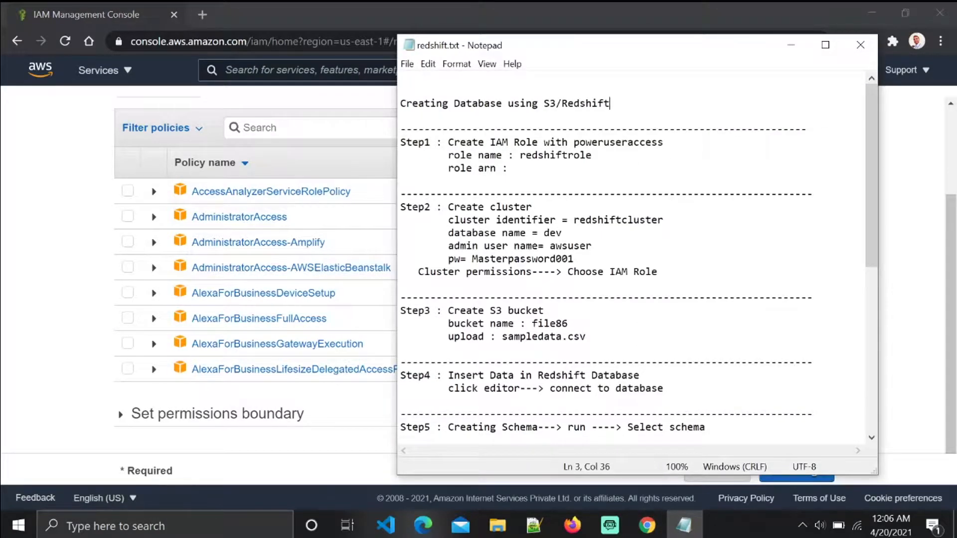
left_click(310, 124)
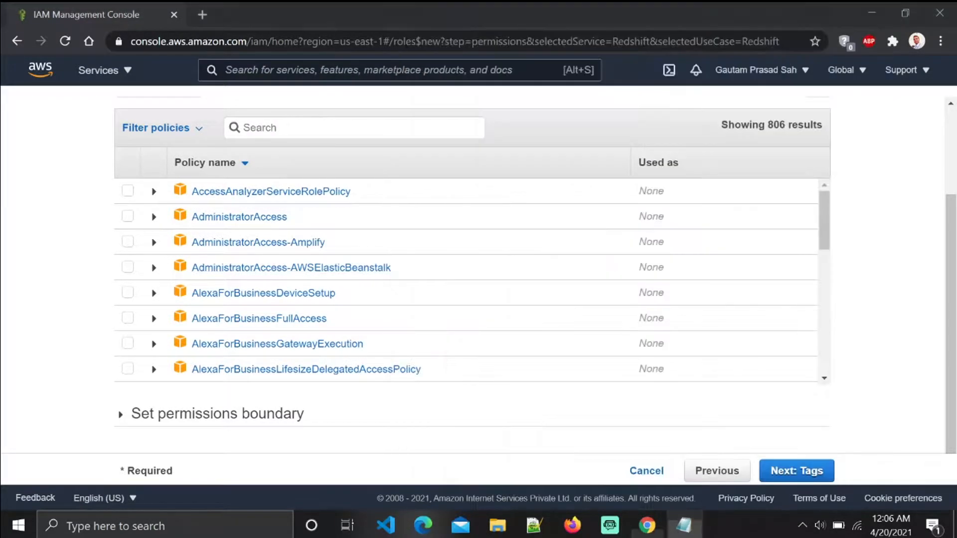
type("power")
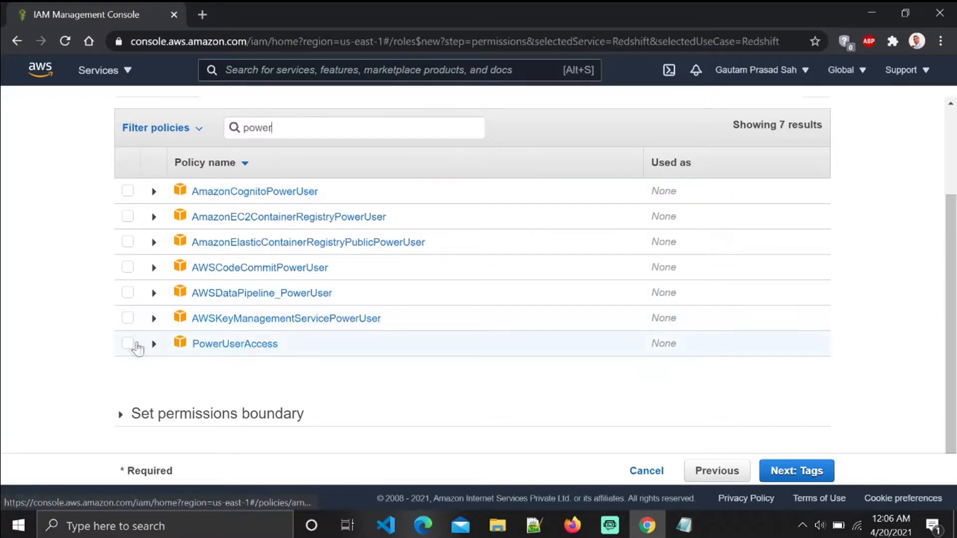
left_click(128, 344)
left_click(792, 472)
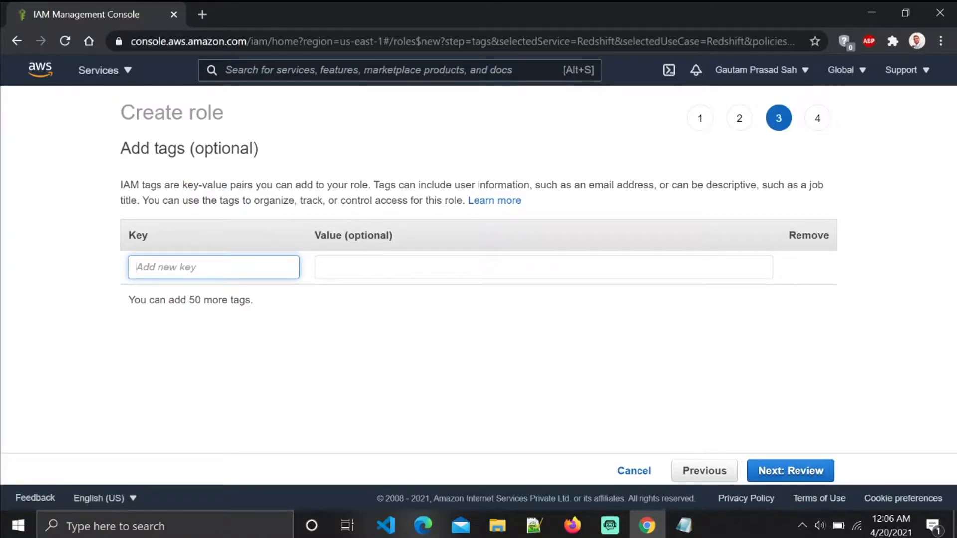
left_click(807, 472)
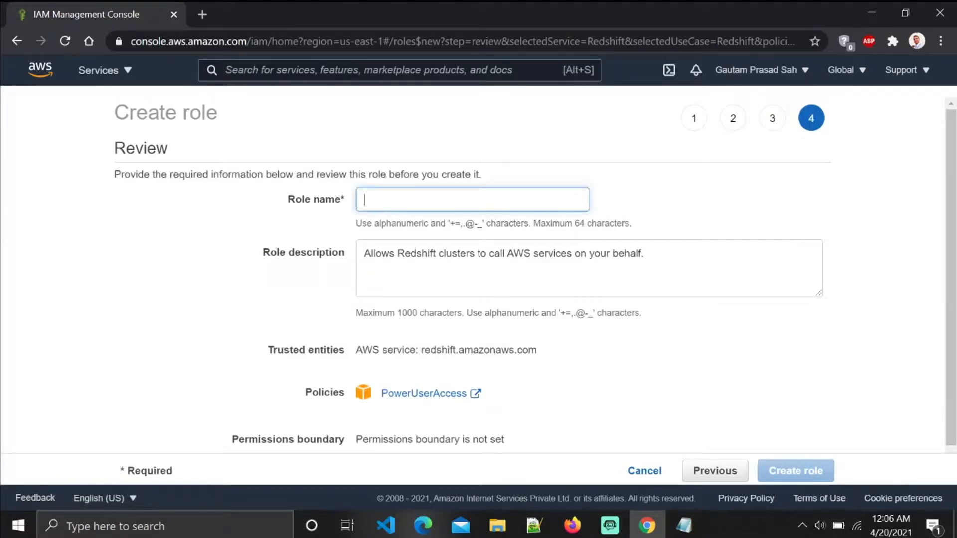
Name the role redshiftrole, as given in the redshift.txt notes, and create it
left_click(684, 525)
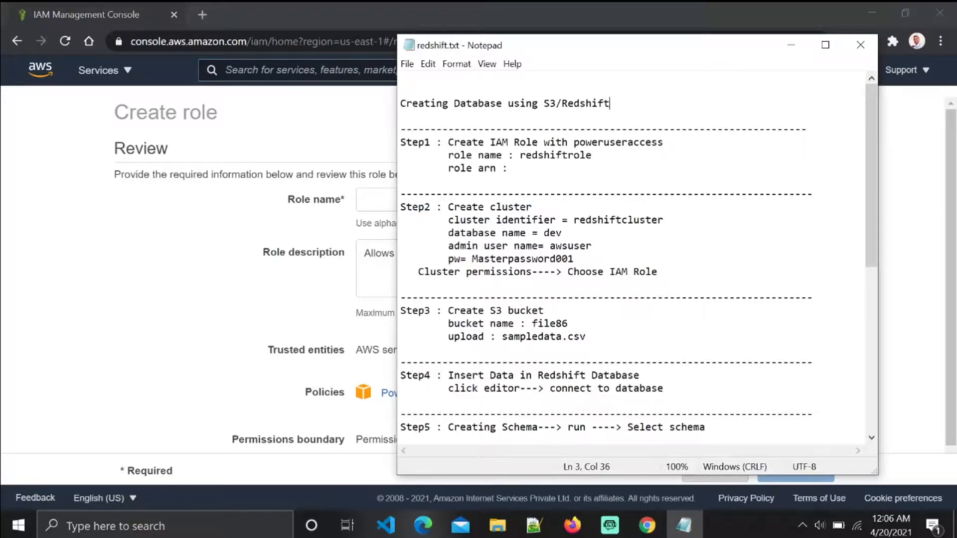
left_click_drag(520, 155, 586, 155)
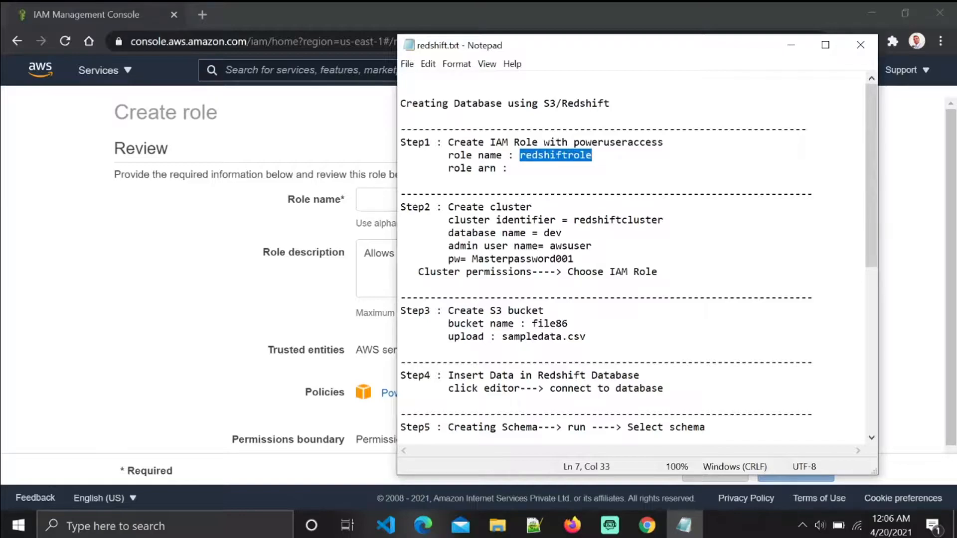
left_click(384, 202)
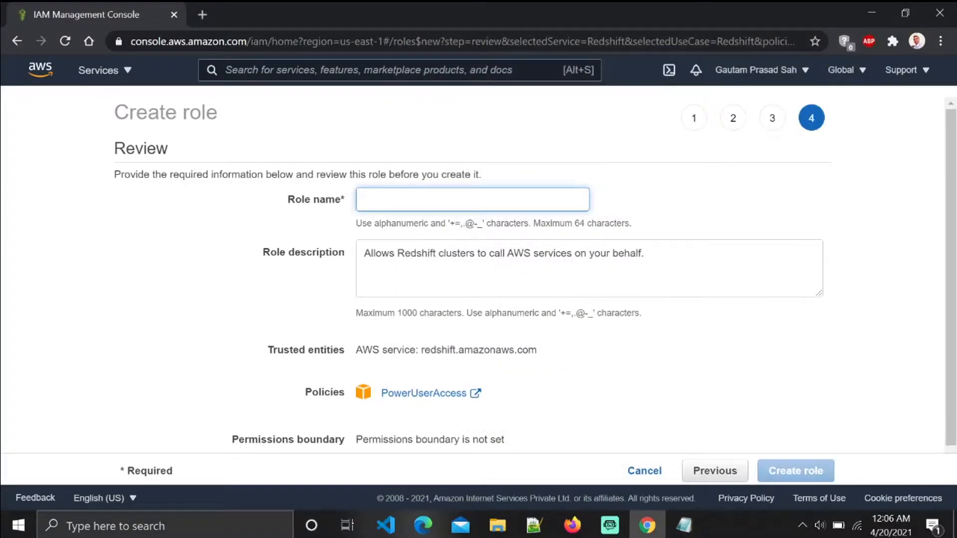
type("redshiftrole")
scroll(546, 327, "down", 1)
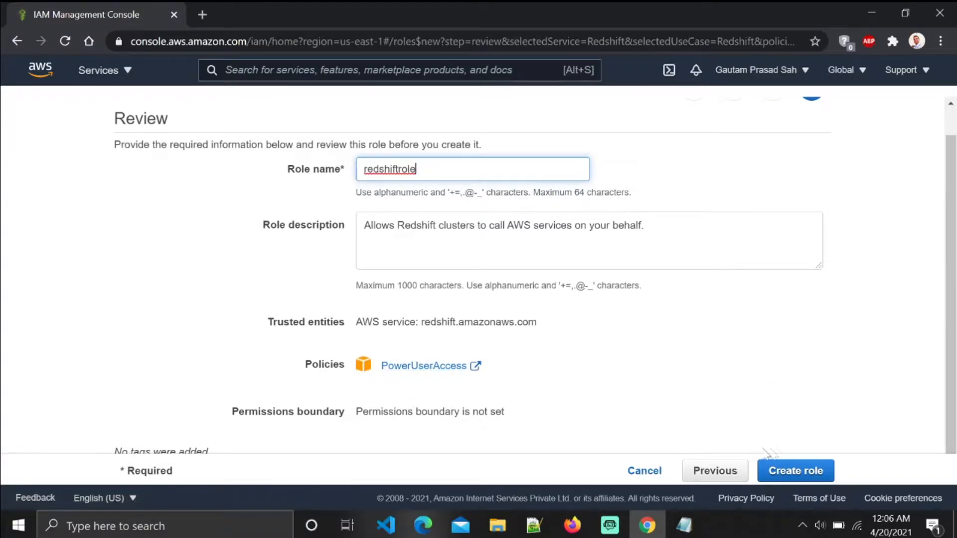
left_click(795, 470)
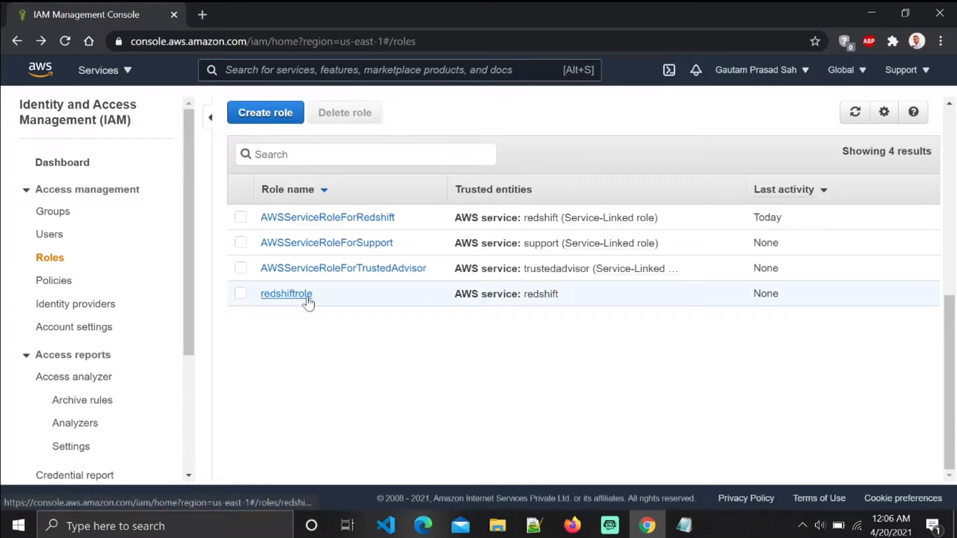
Go to the Amazon Redshift service and start creating a new cluster
left_click(684, 525)
left_click(466, 194)
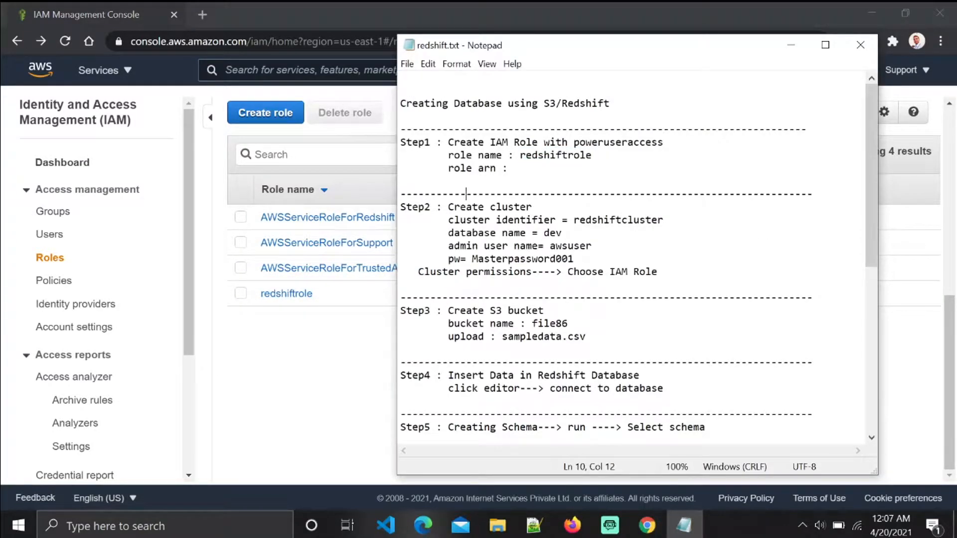
left_click(341, 353)
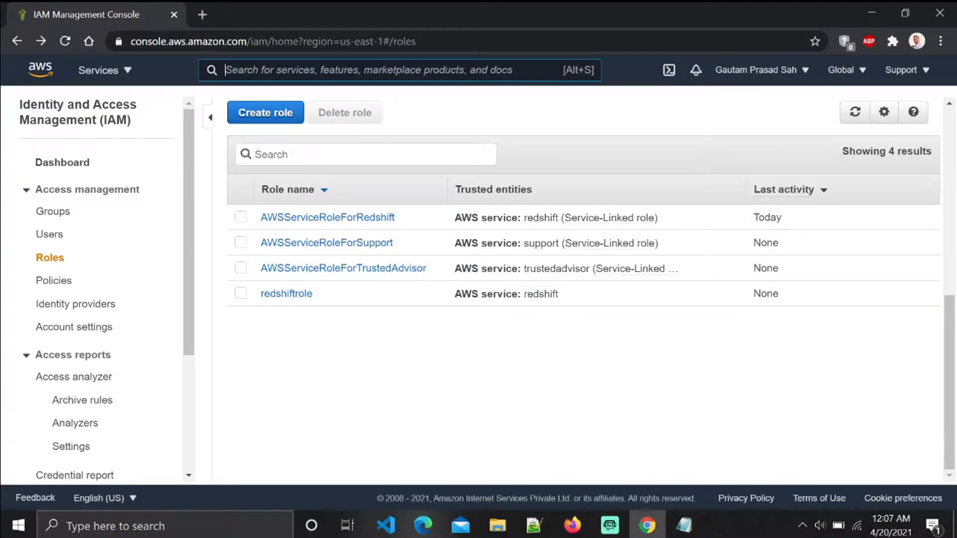
type("r")
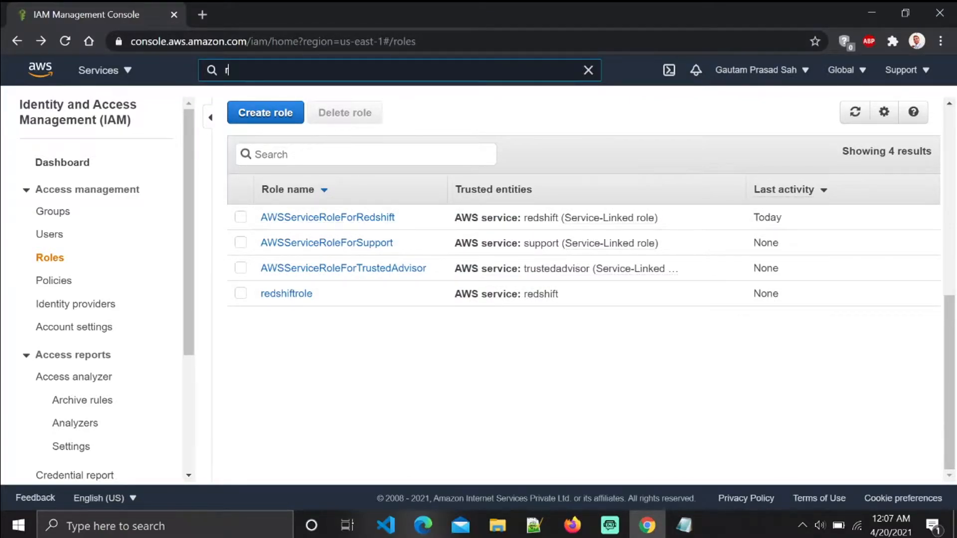
type("edshift")
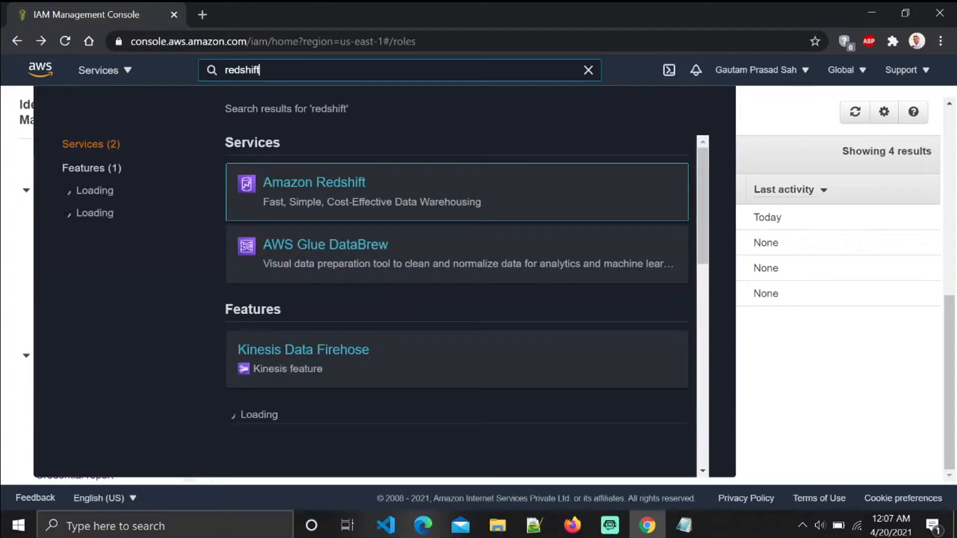
left_click(333, 184)
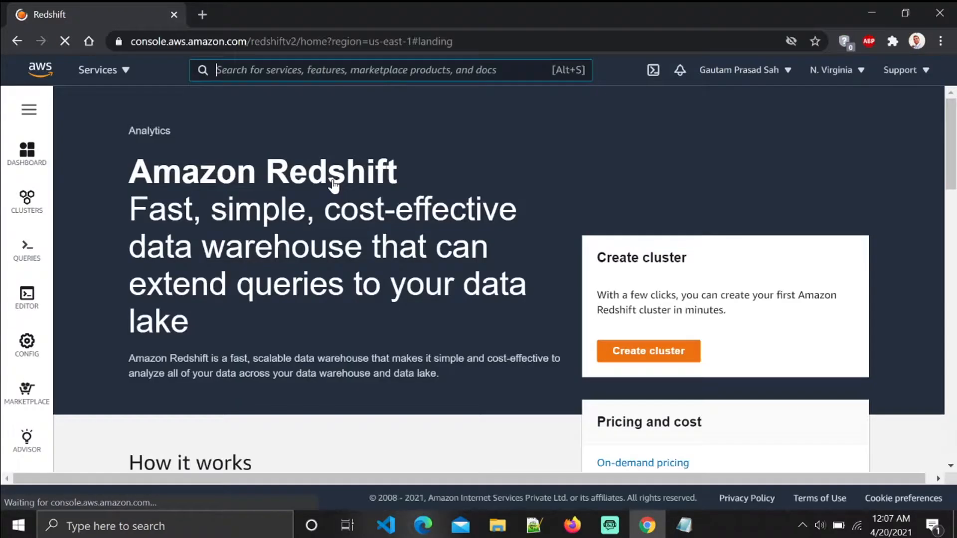
left_click(611, 352)
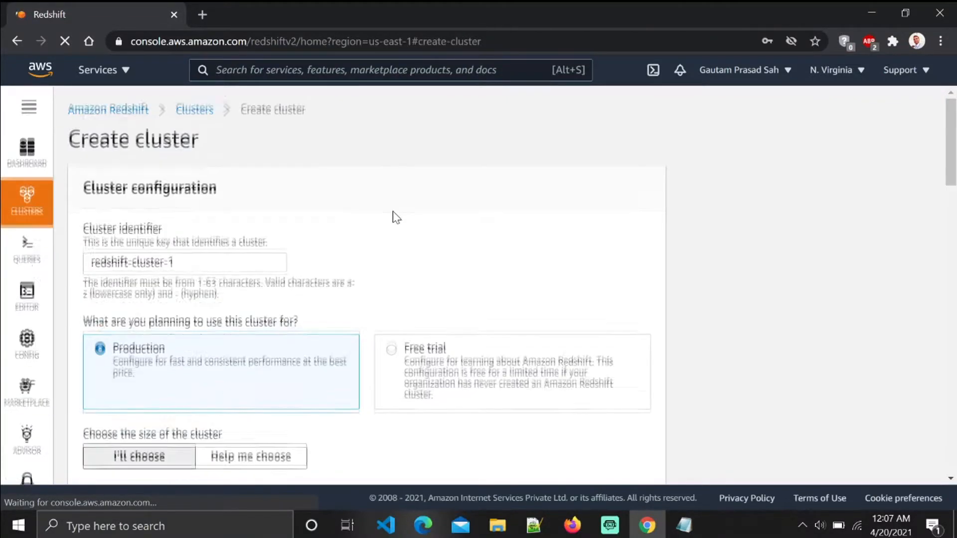
Set the cluster identifier to redshiftcluster, copied from the redshift.txt notes, and choose the Free trial option
scroll(184, 199, "down", 2)
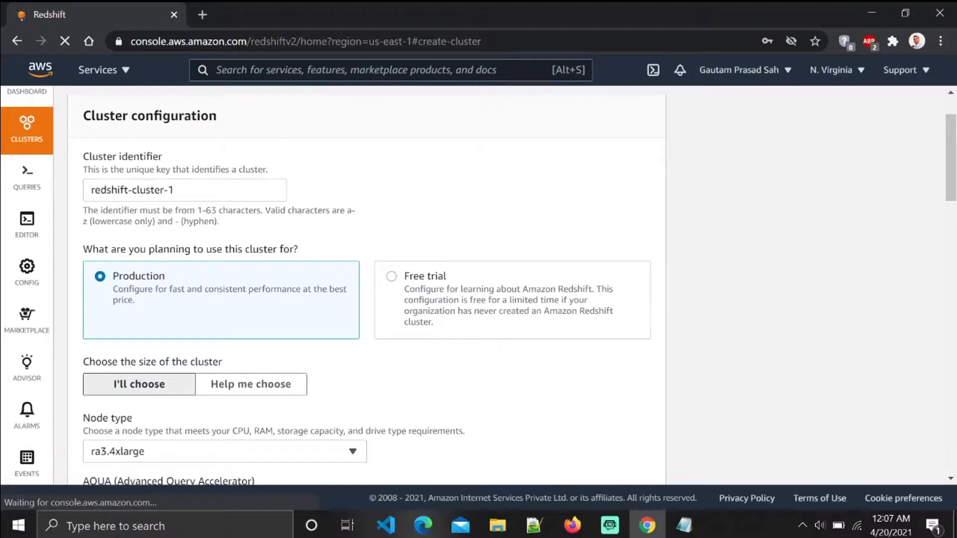
left_click(684, 525)
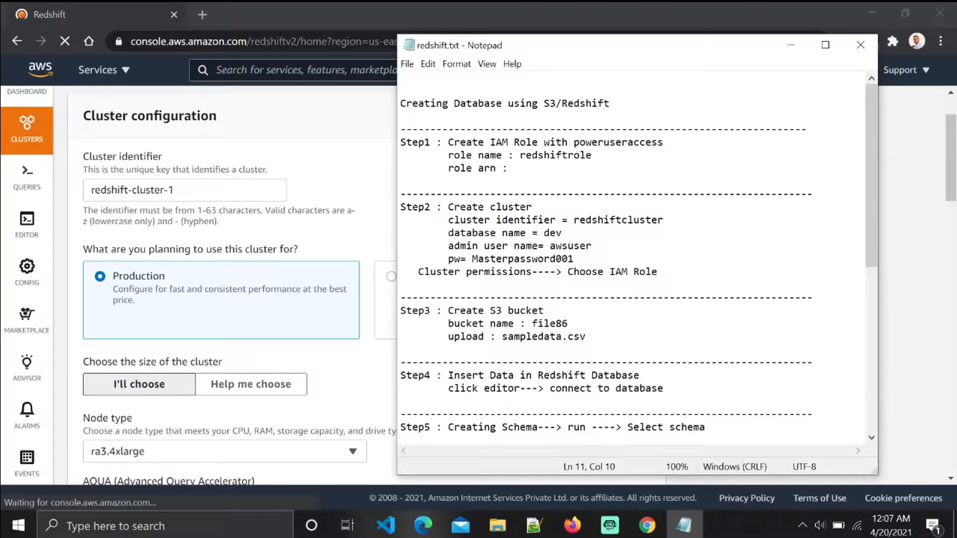
left_click_drag(574, 220, 663, 221)
key("ctrl+c")
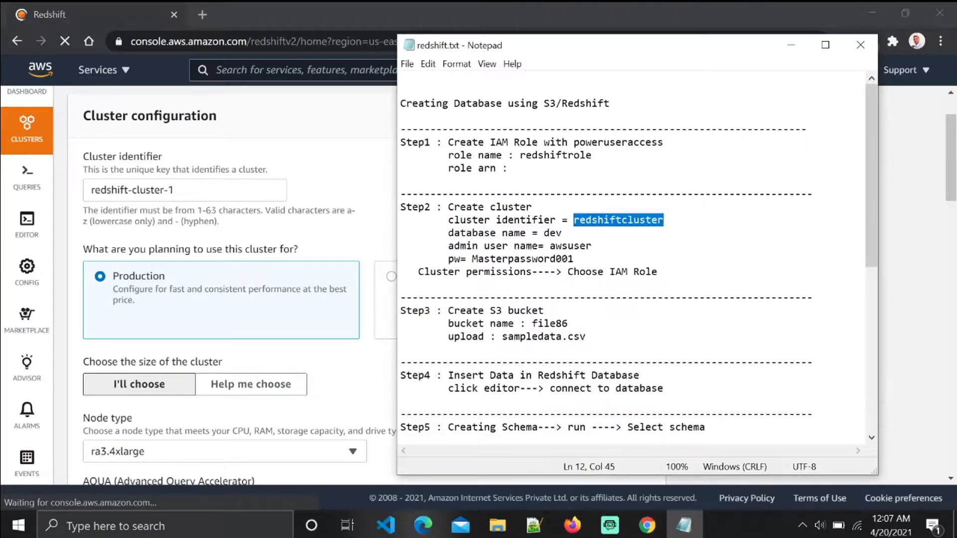
left_click_drag(183, 191, 74, 175)
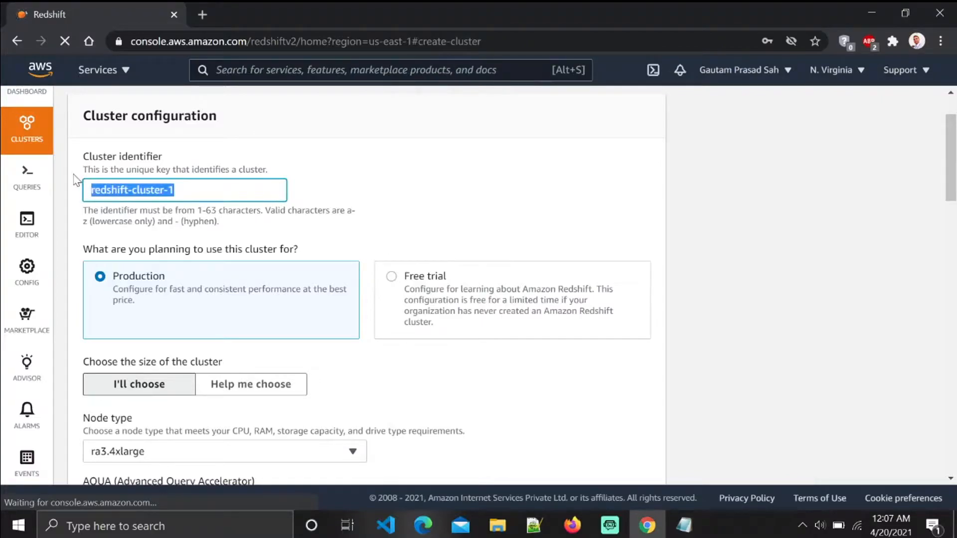
key("ctrl+v")
scroll(407, 187, "down", 1)
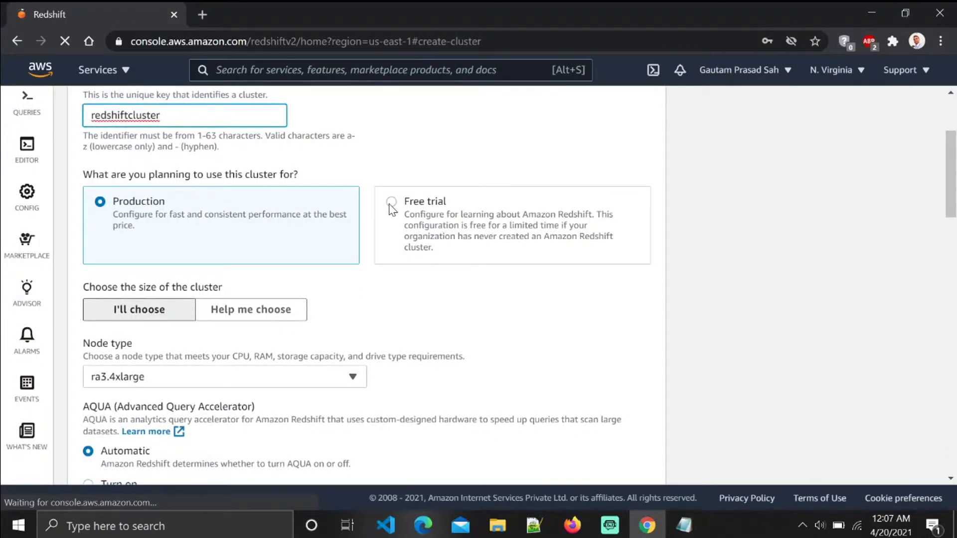
left_click(392, 202)
Fill in the admin user password from the redshift.txt notes, keeping the default database name, port and admin user name
scroll(271, 273, "down", 5)
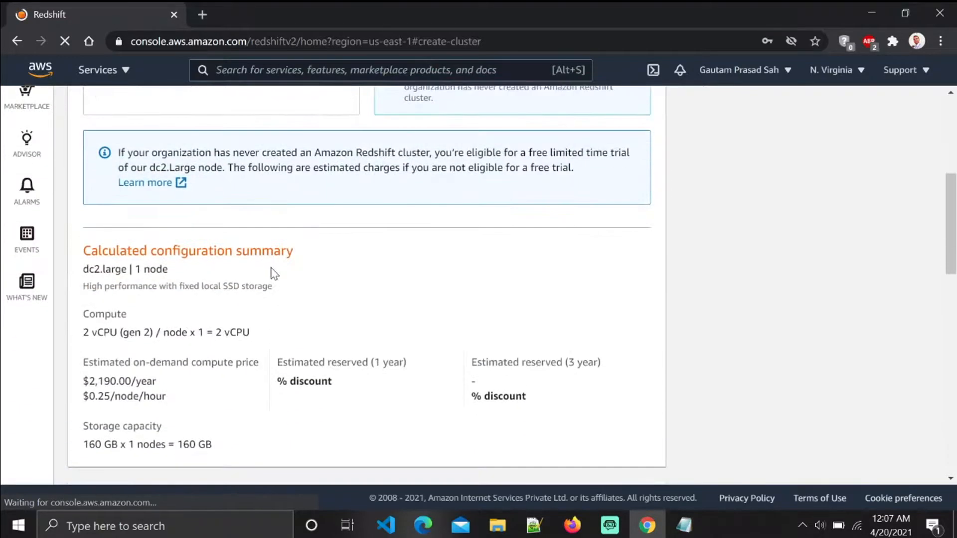
scroll(273, 269, "down", 3)
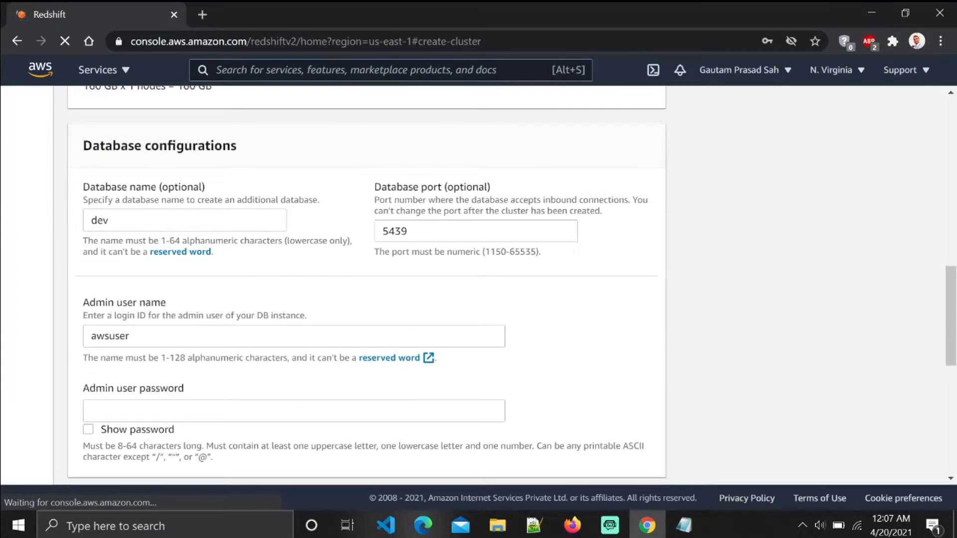
left_click(565, 232)
scroll(478, 222, "down", 3)
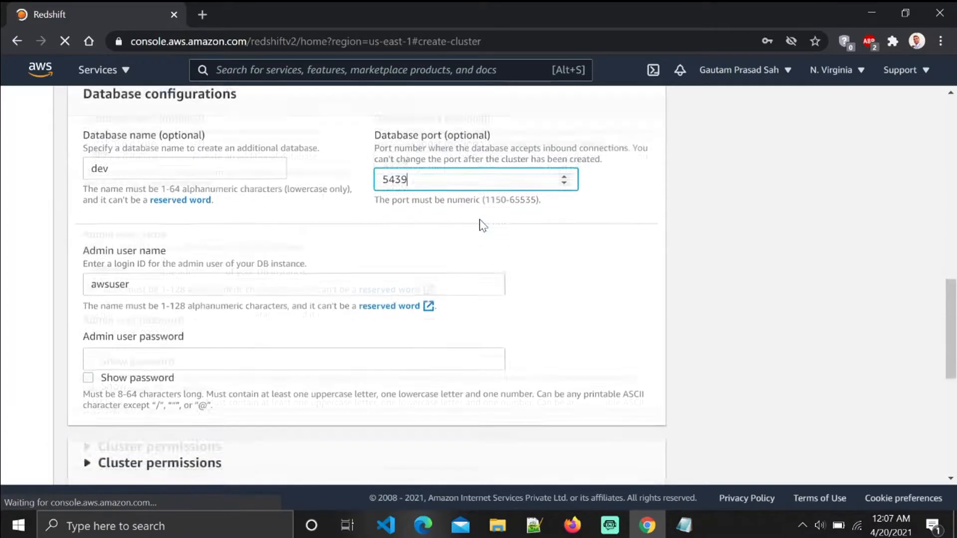
scroll(415, 185, "up", 2)
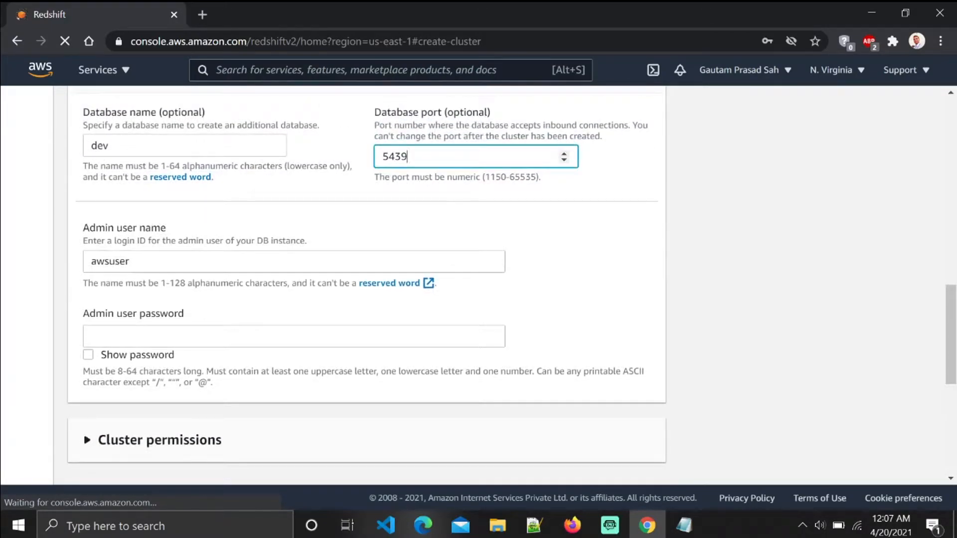
left_click(139, 255)
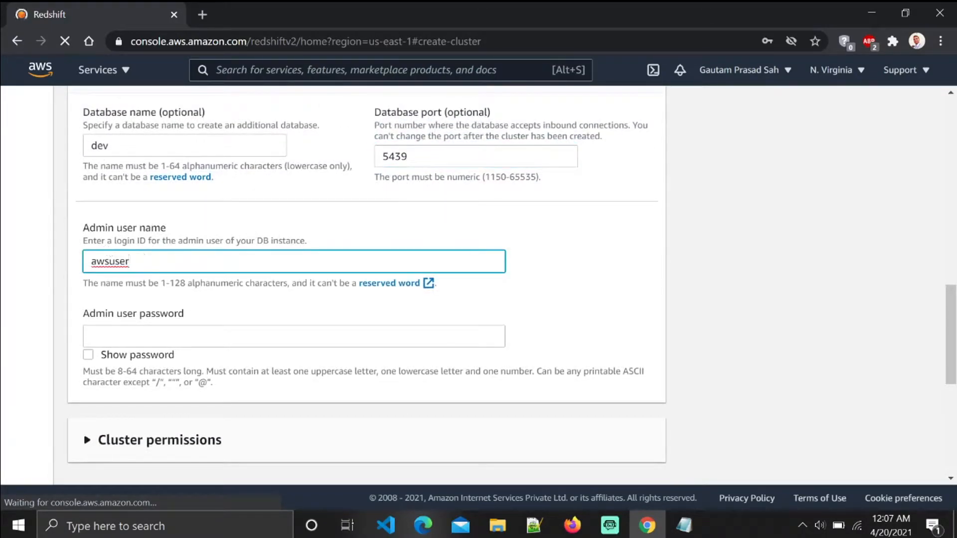
left_click(684, 524)
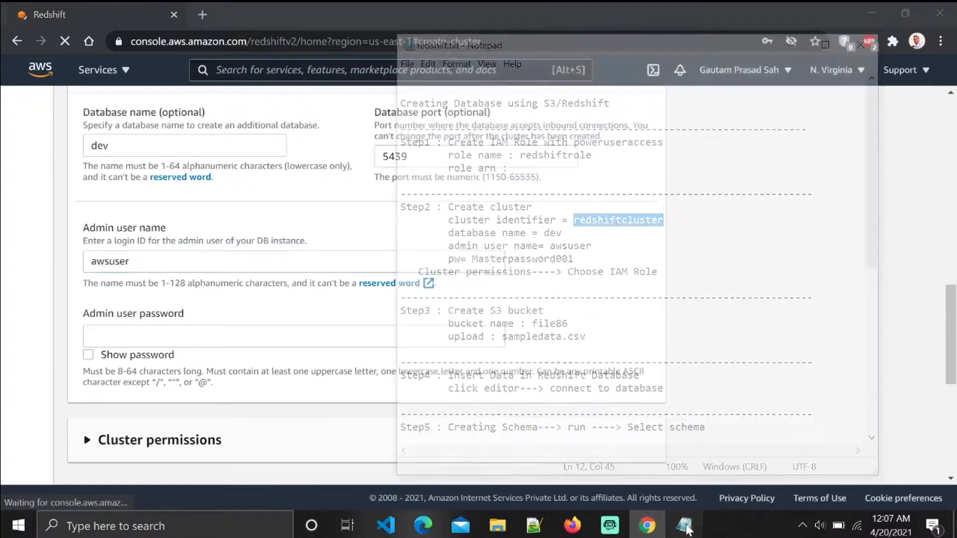
left_click(587, 245)
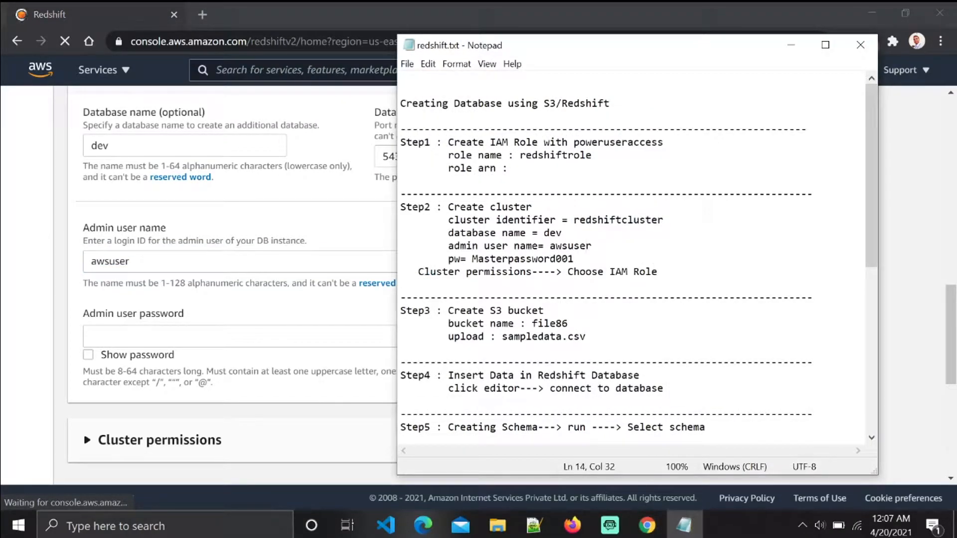
left_click_drag(472, 259, 568, 259)
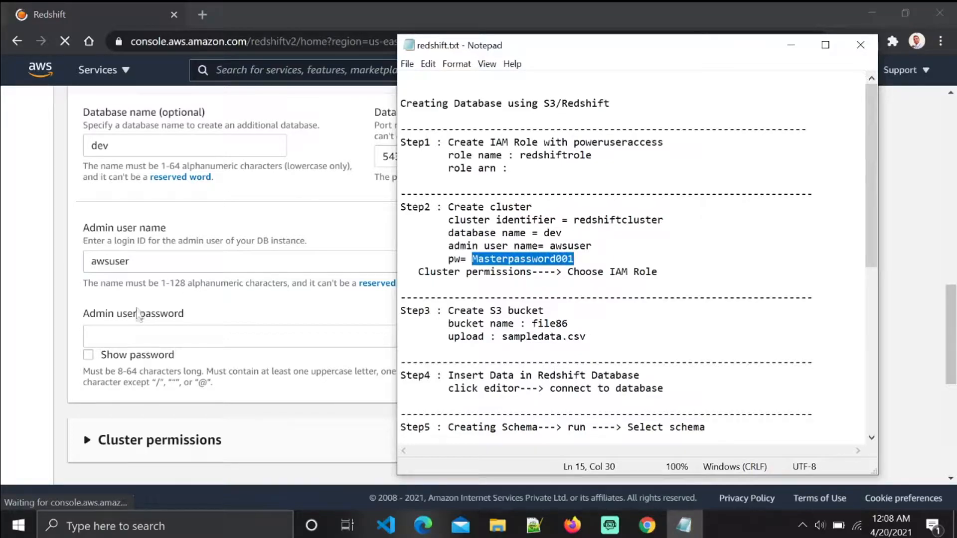
key("alt+Tab")
left_click(175, 333)
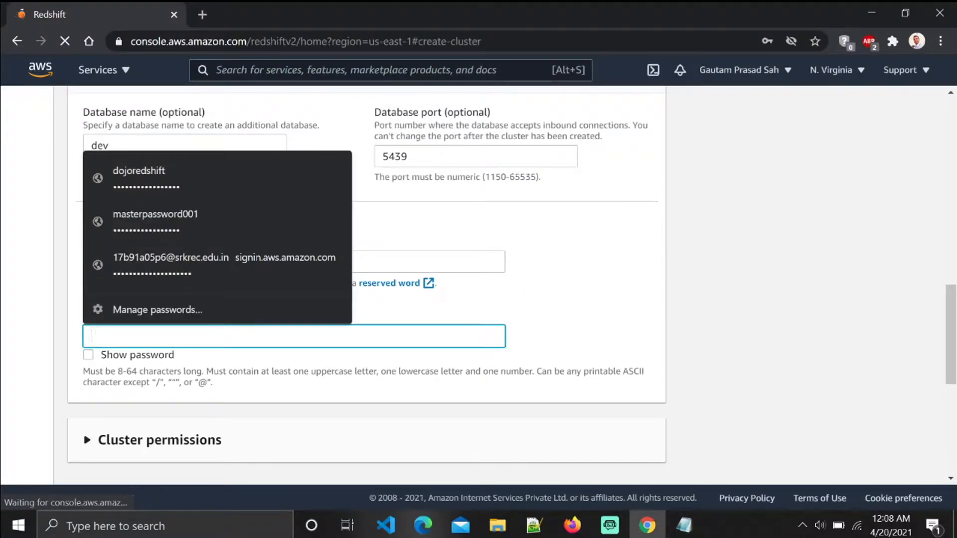
key("ctrl+v")
left_click(89, 355)
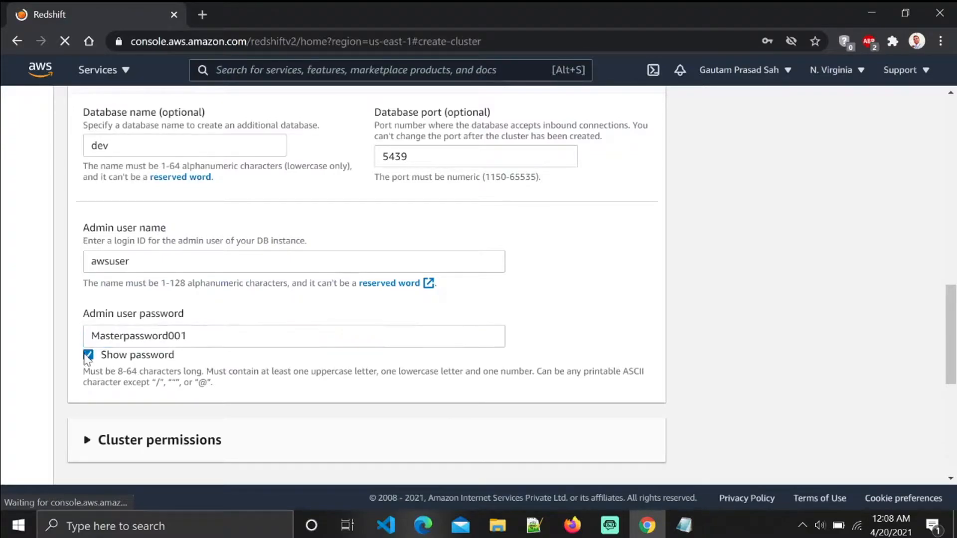
left_click(88, 355)
Associate the redshiftrole IAM role with the cluster under the cluster permissions
scroll(503, 335, "down", 3)
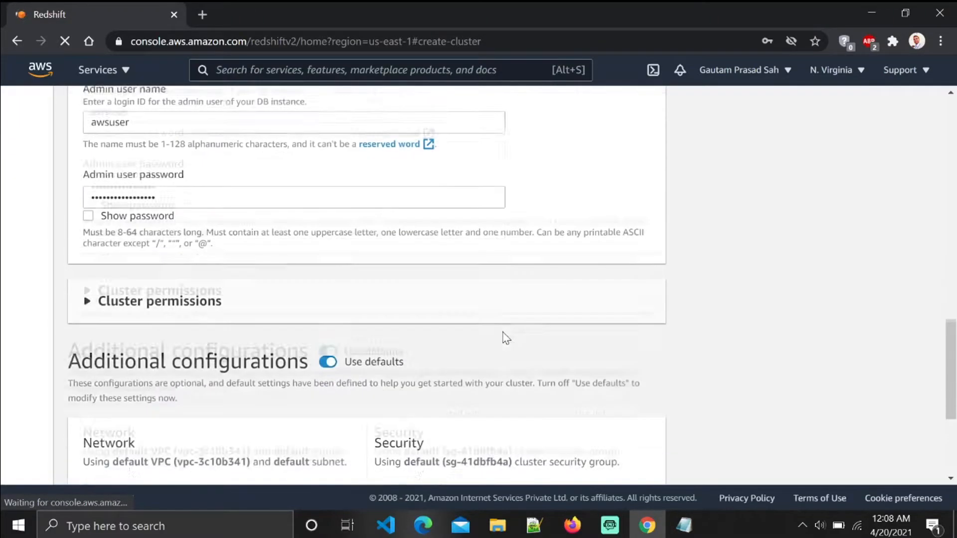
scroll(180, 286, "down", 3)
scroll(344, 241, "up", 10)
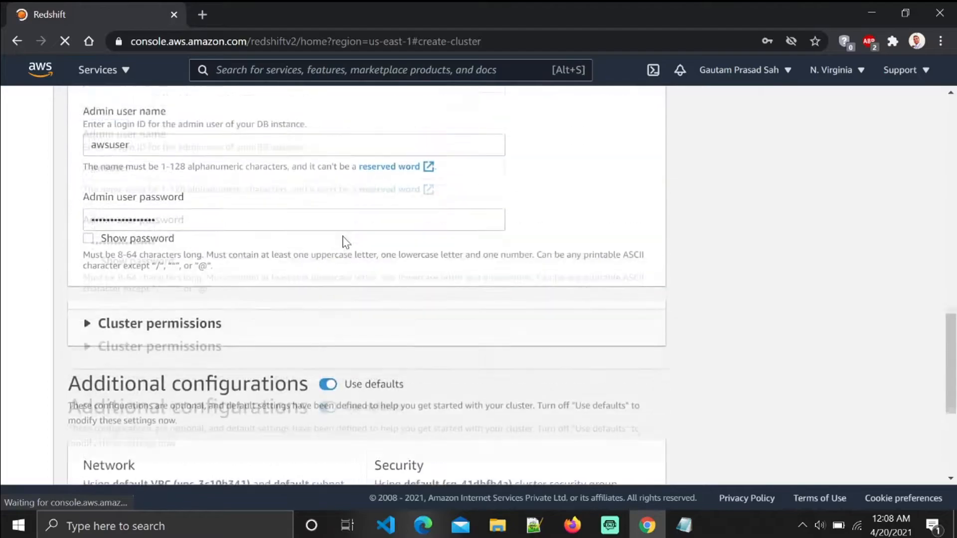
scroll(357, 269, "up", 8)
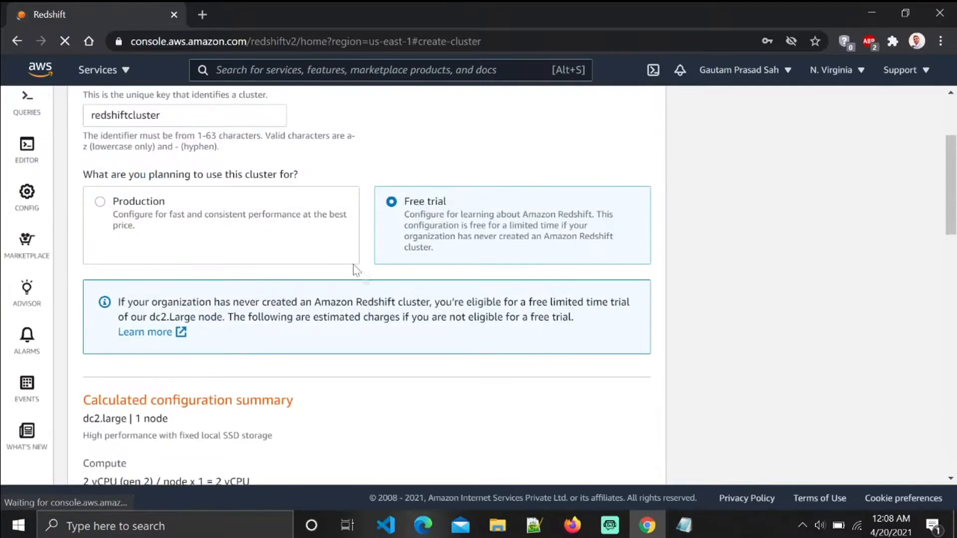
scroll(368, 284, "down", 12)
scroll(365, 283, "down", 7)
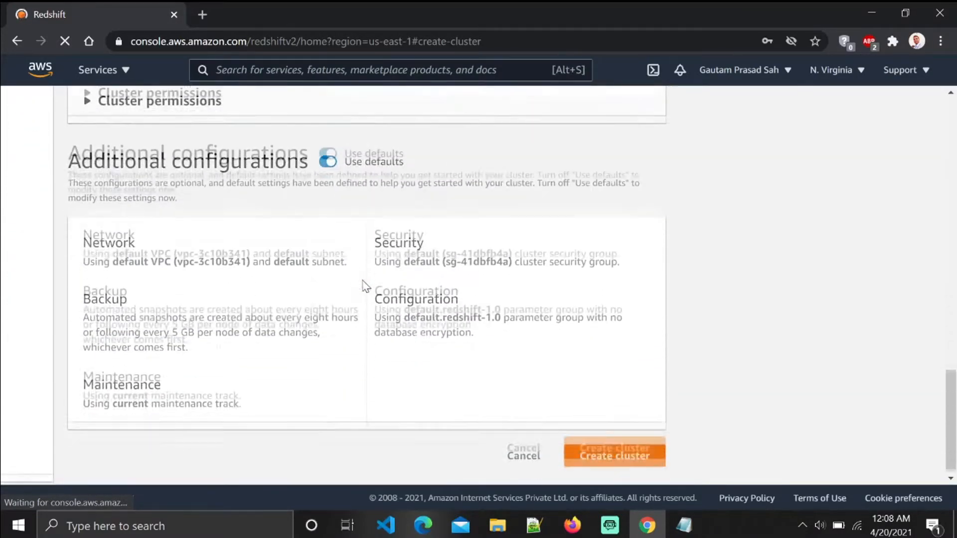
scroll(123, 167, "up", 2)
left_click(90, 163)
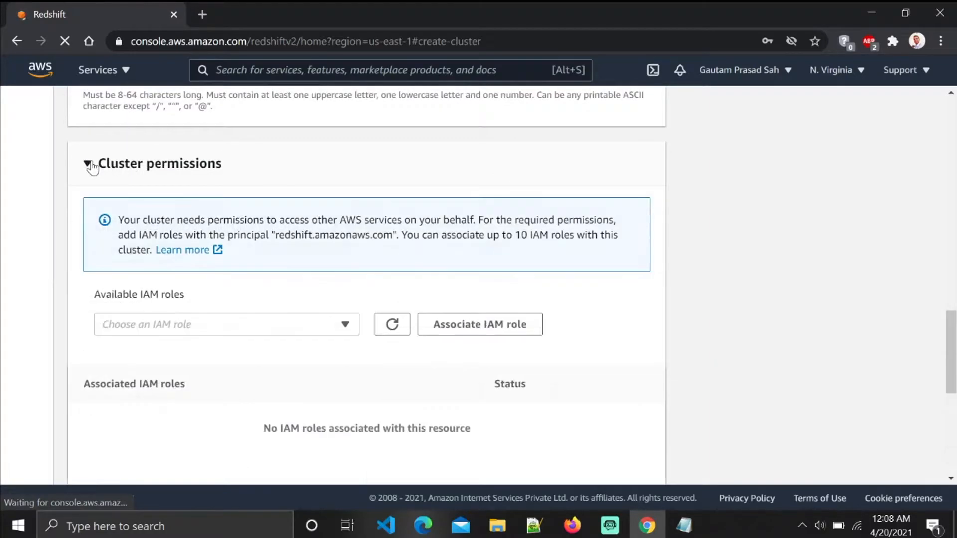
left_click(344, 325)
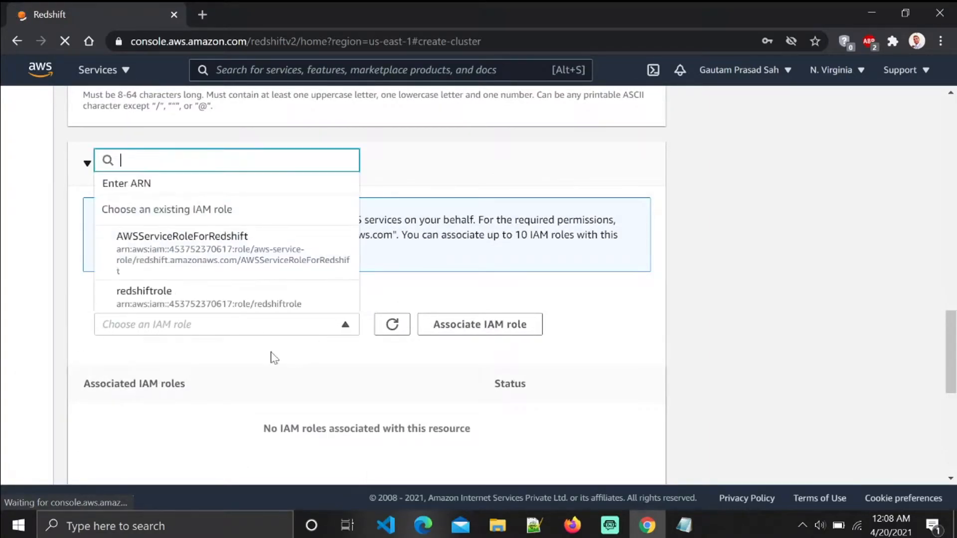
left_click(199, 299)
left_click(470, 325)
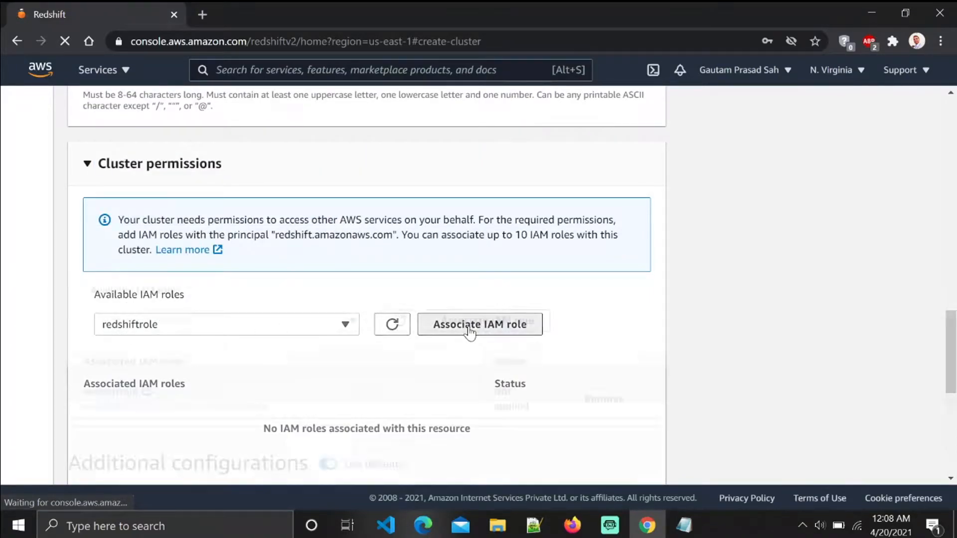
Create the cluster with the default additional configurations and decline saving its password in the browser
scroll(610, 325, "down", 6)
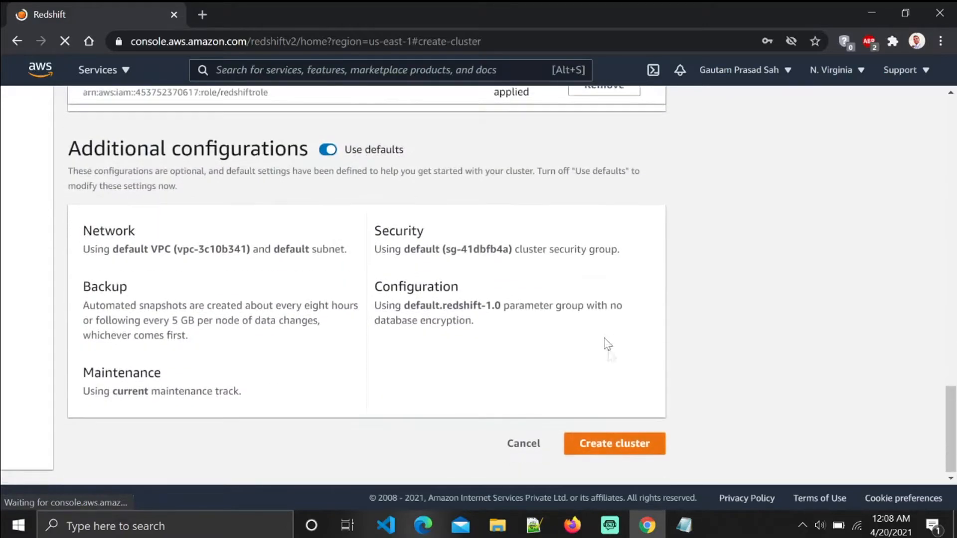
left_click(630, 451)
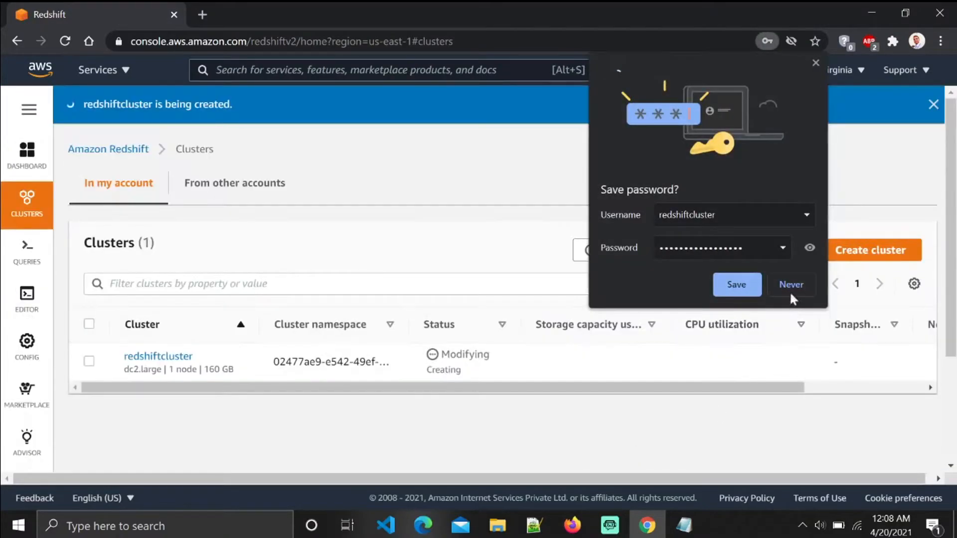
left_click(788, 294)
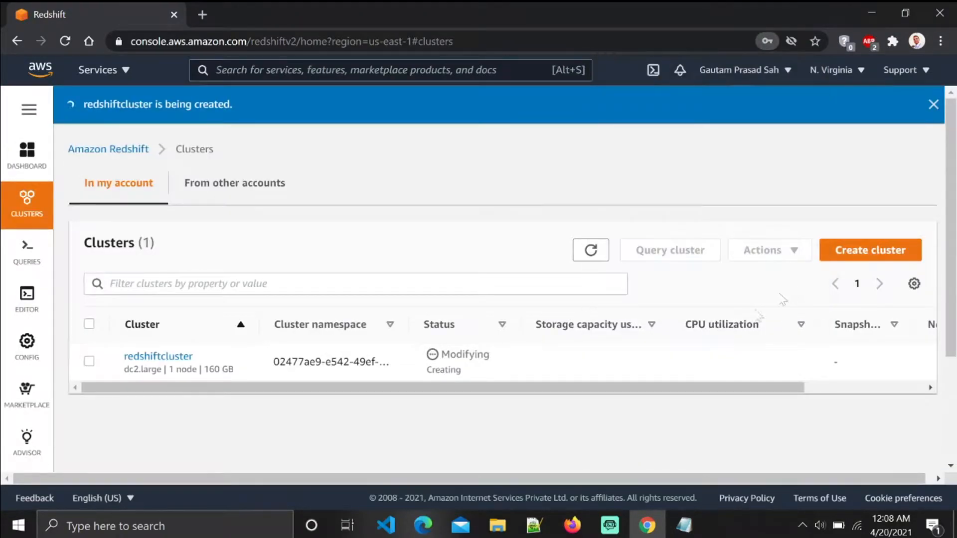
scroll(399, 381, "down", 2)
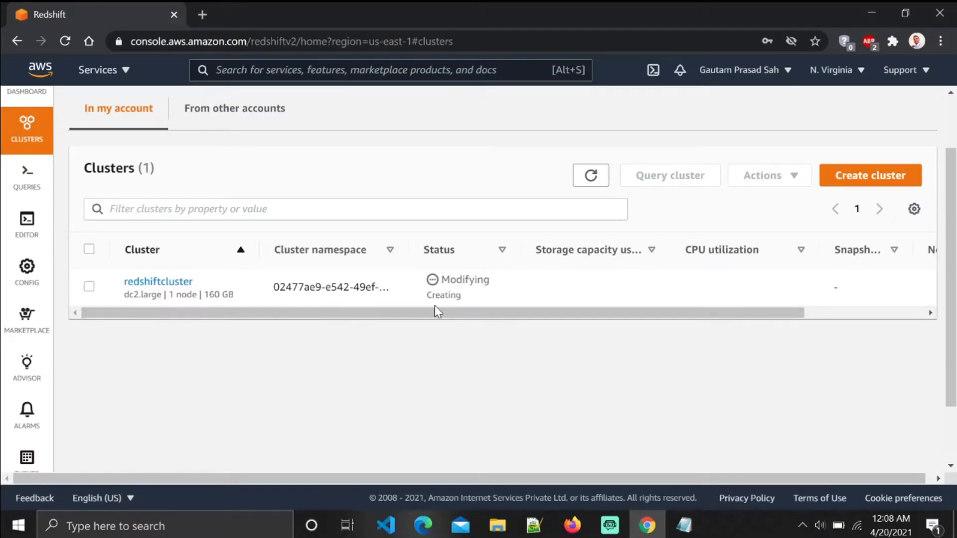
scroll(596, 338, "up", 2)
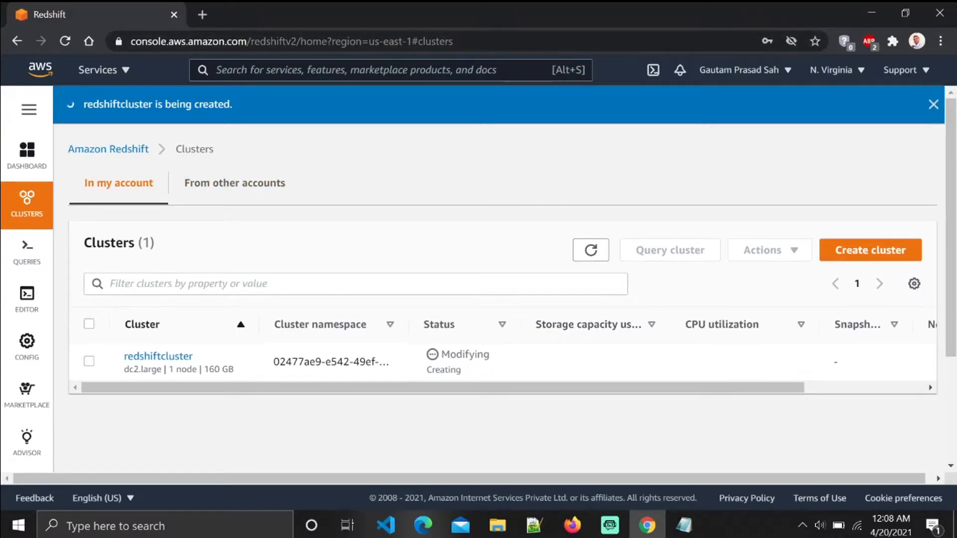
Search for s3, go to the S3 service and start creating a new bucket
type("s")
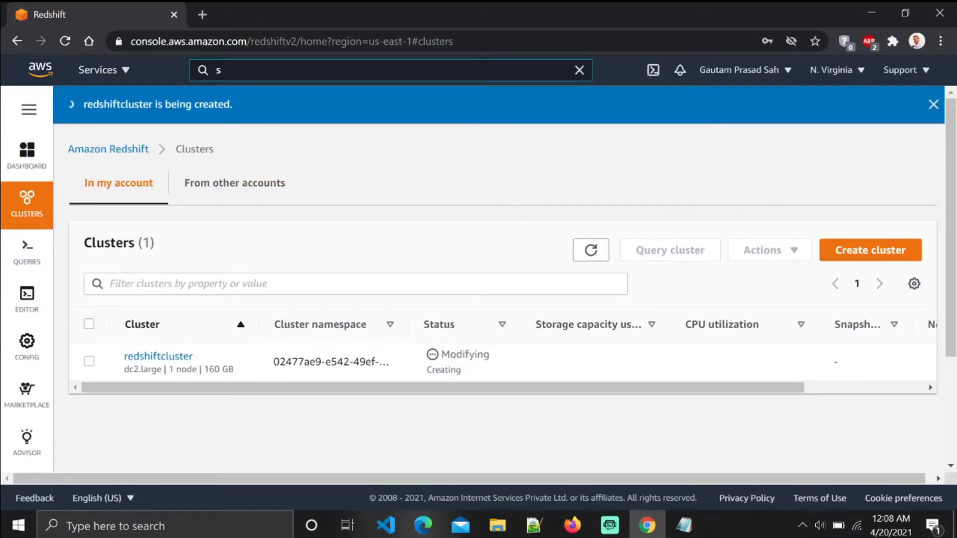
type("3")
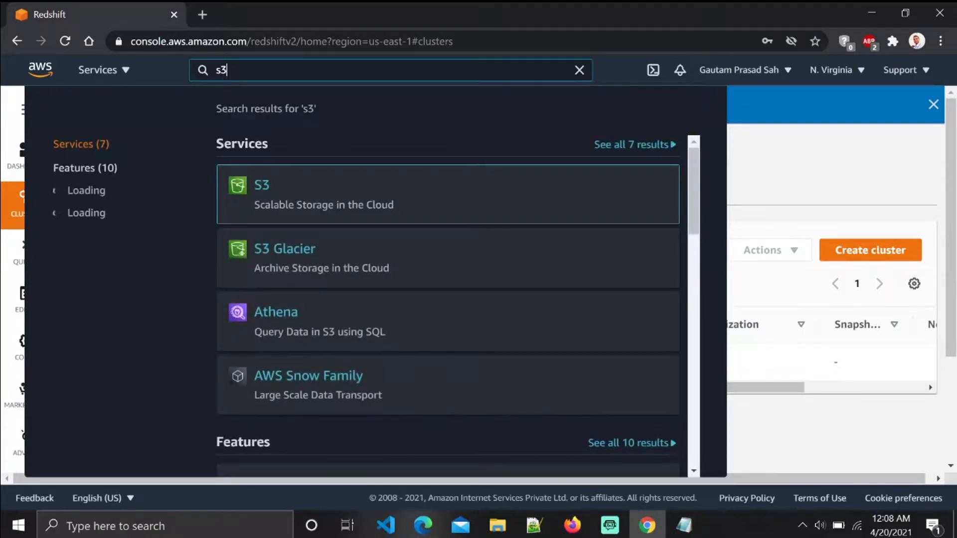
left_click(262, 190)
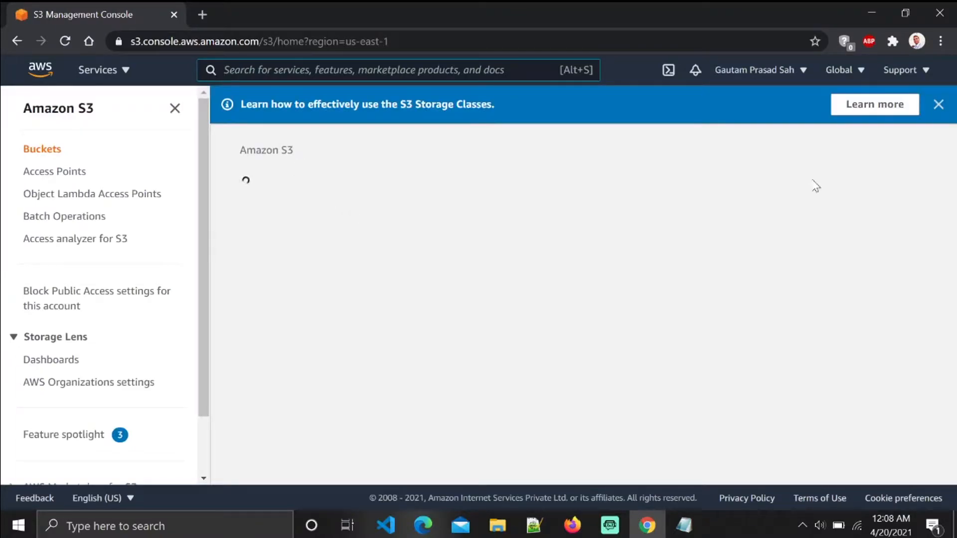
left_click(866, 196)
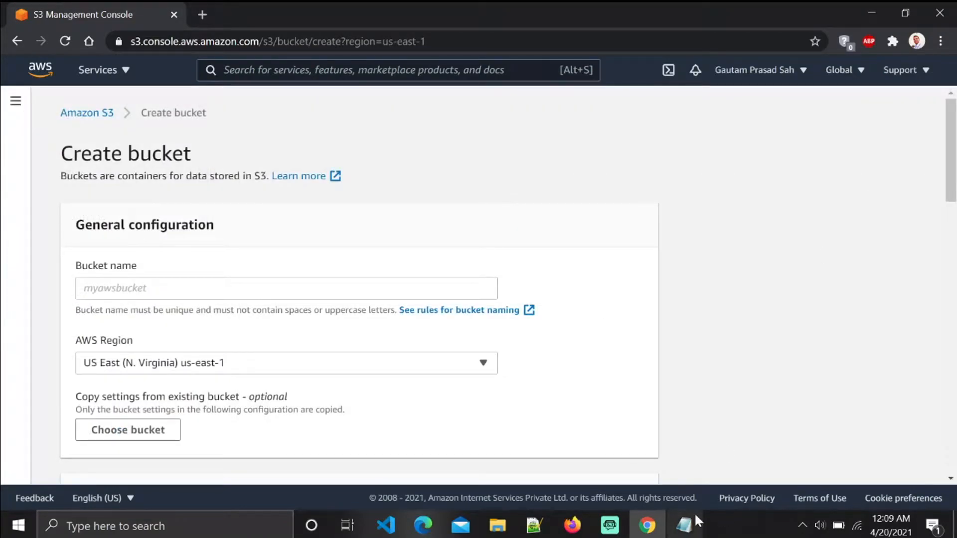
Name the bucket file86, as given in the redshift.txt notes
left_click(695, 523)
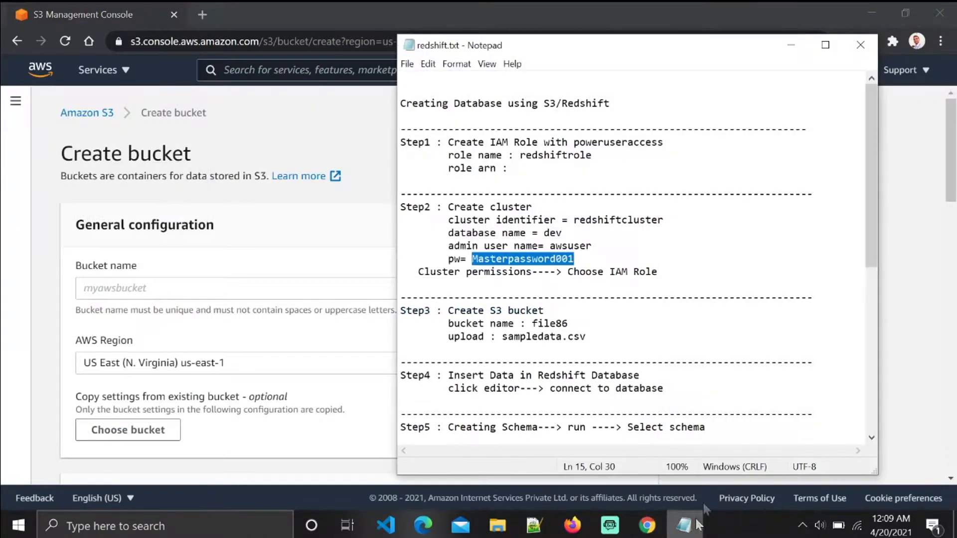
left_click(489, 272)
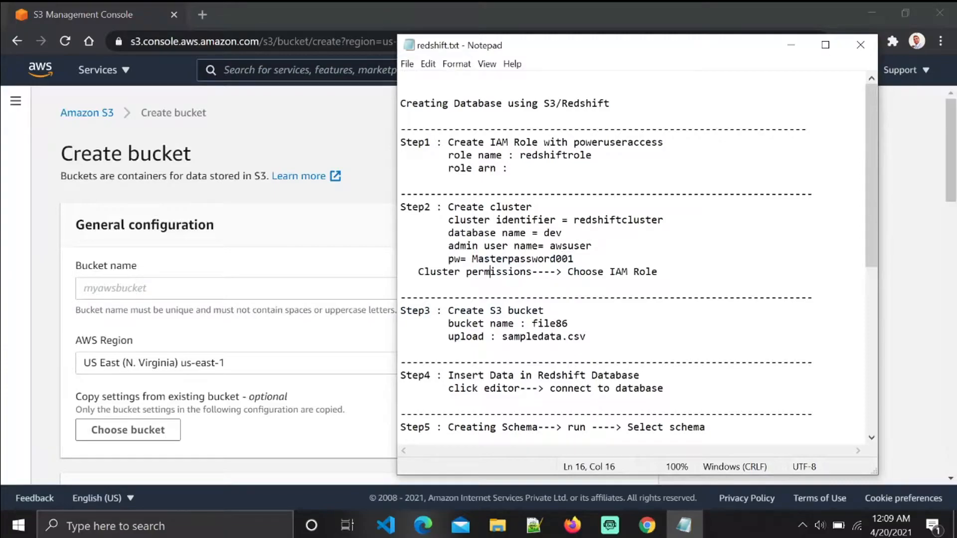
left_click_drag(532, 324, 562, 324)
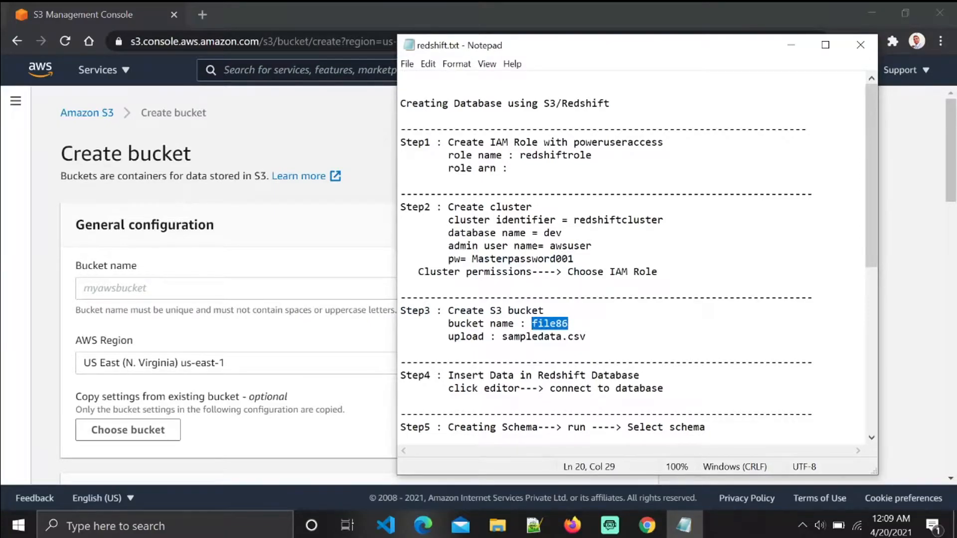
left_click(150, 288)
type("file86")
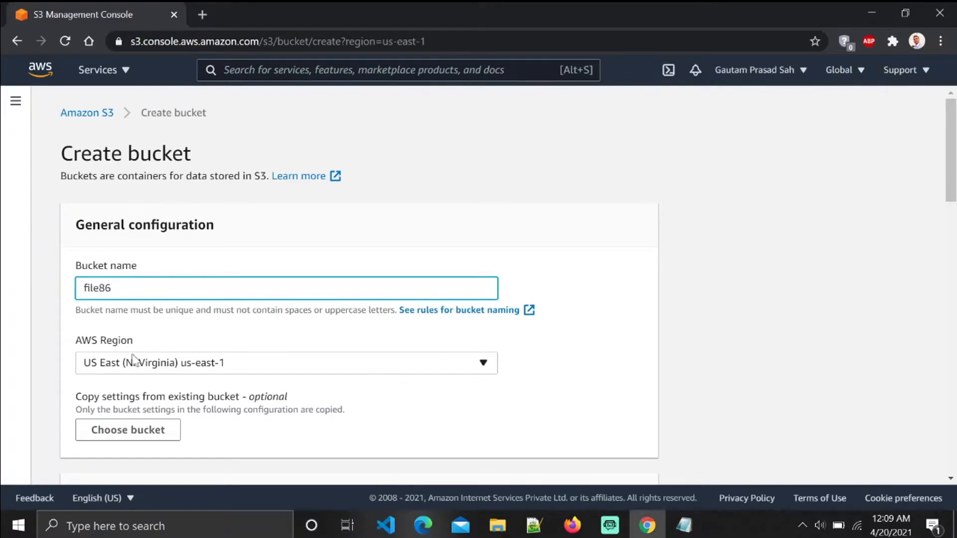
Turn off Block all public access for the bucket, acknowledge the public access warning and create the bucket
scroll(458, 375, "down", 3)
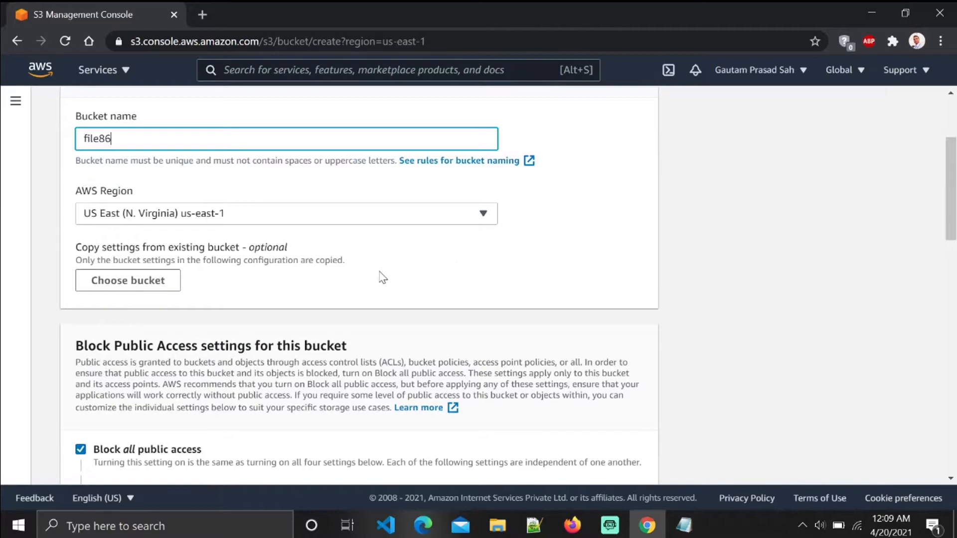
scroll(380, 276, "down", 1)
scroll(277, 249, "down", 4)
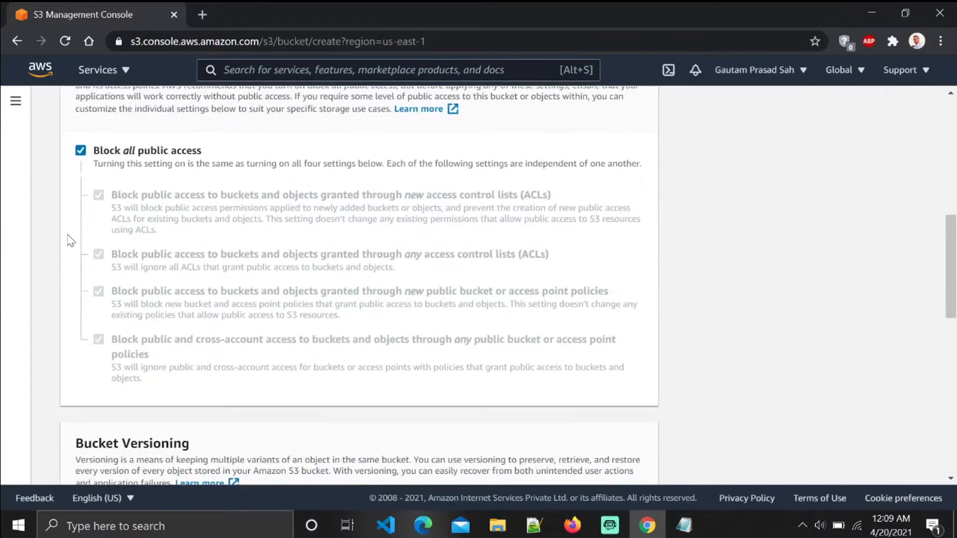
left_click(81, 152)
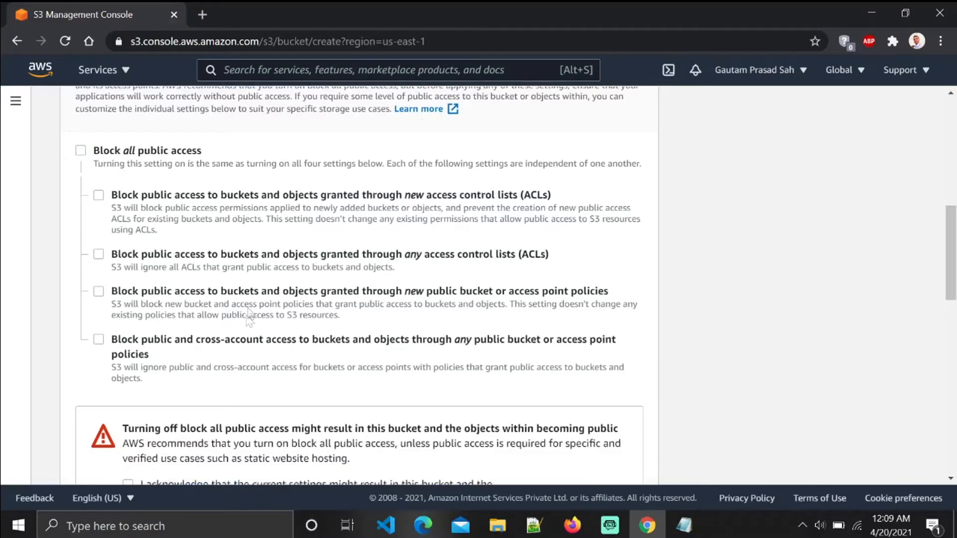
scroll(96, 361, "down", 3)
left_click(128, 334)
scroll(539, 363, "down", 10)
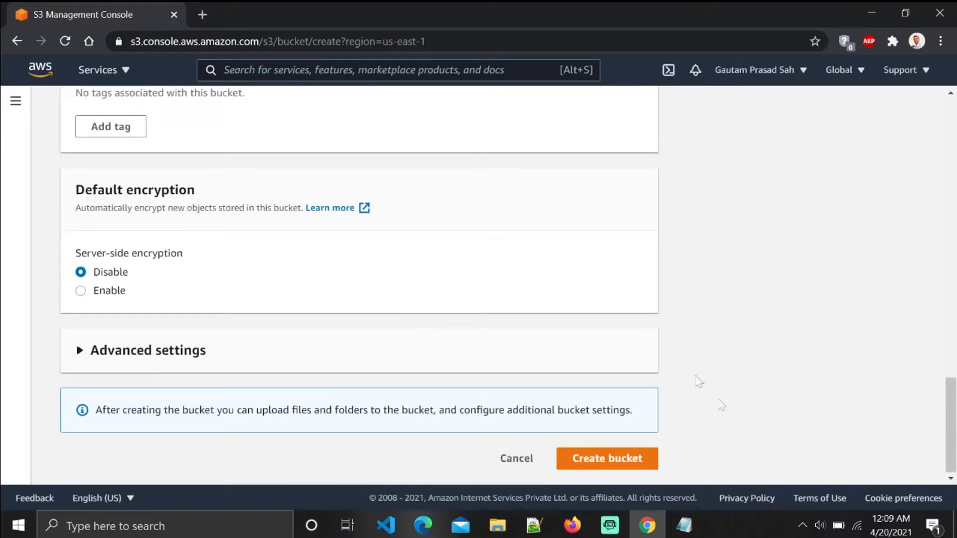
left_click(609, 466)
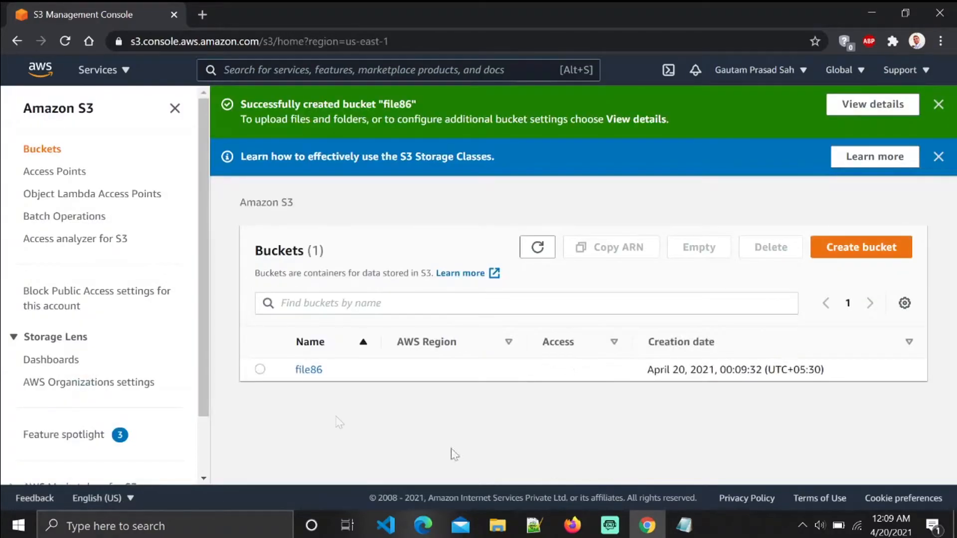
Open the file86 bucket and start uploading to it
left_click(318, 375)
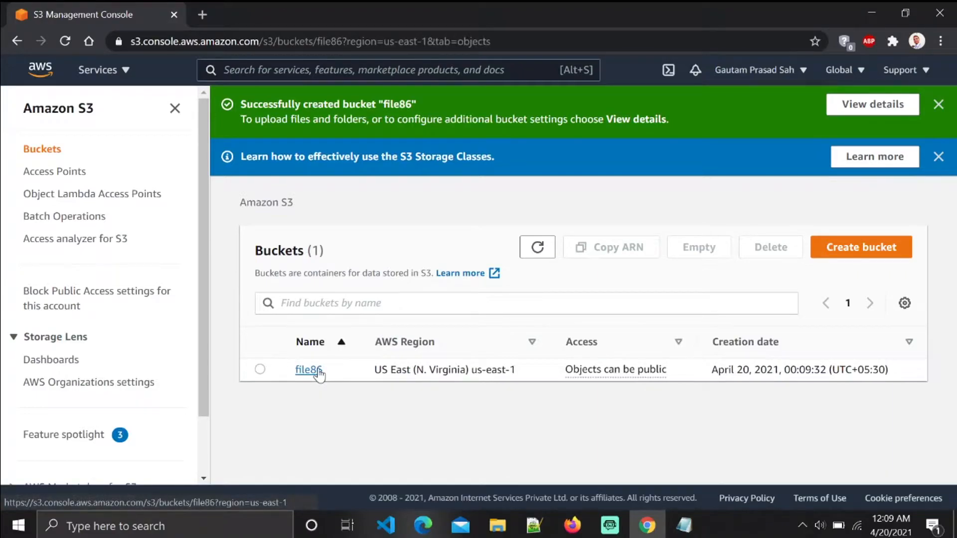
scroll(700, 273, "down", 1)
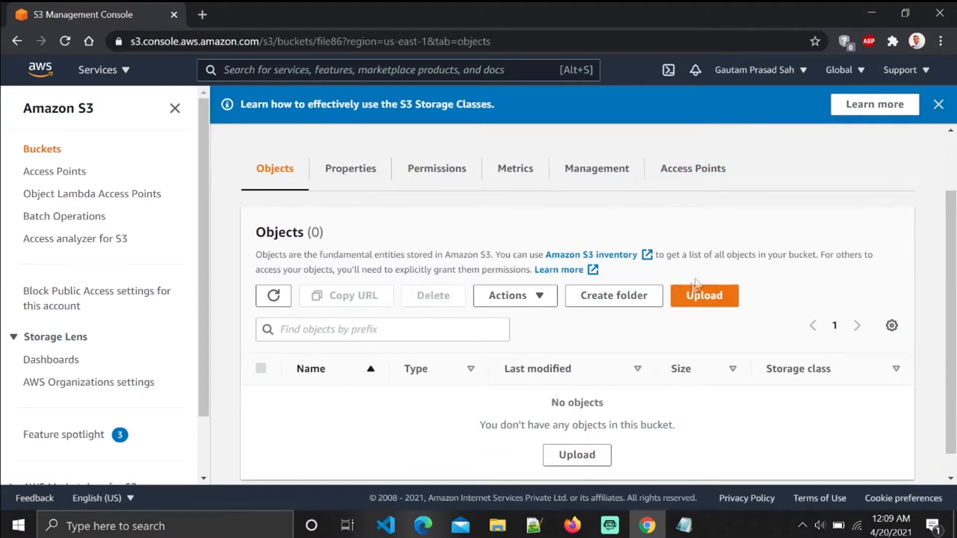
scroll(698, 284, "down", 1)
left_click(586, 434)
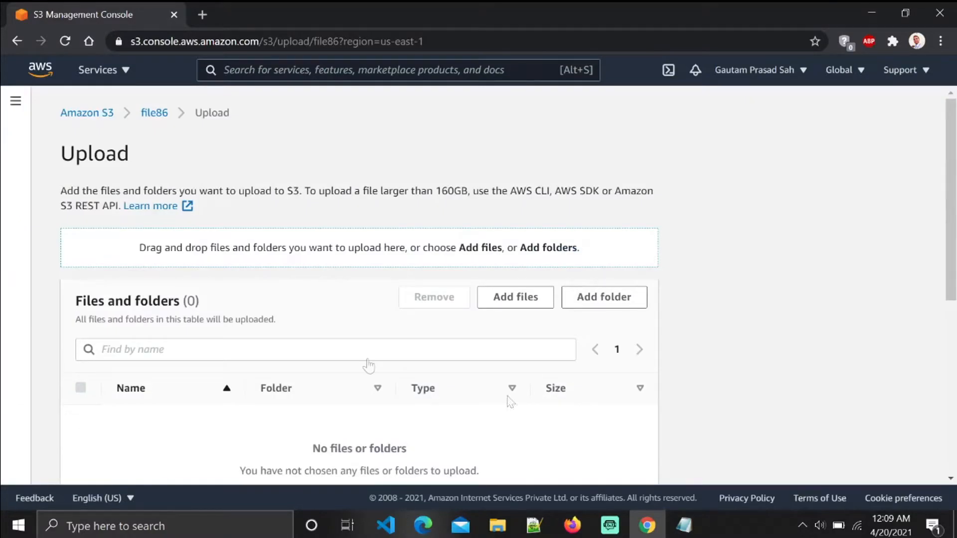
Add sampledata.csv from the Downloads folder and upload it to the file86 bucket
scroll(499, 214, "down", 3)
scroll(538, 197, "up", 2)
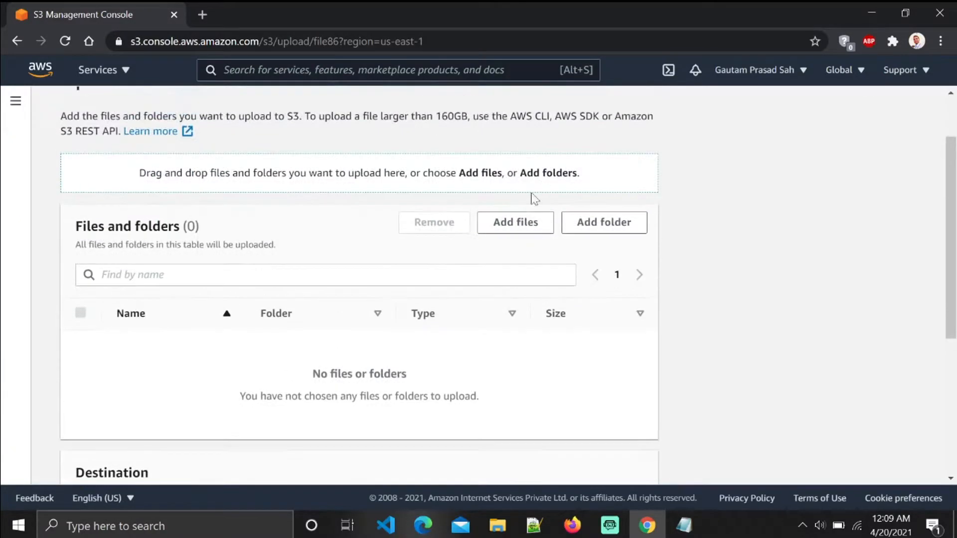
left_click(523, 223)
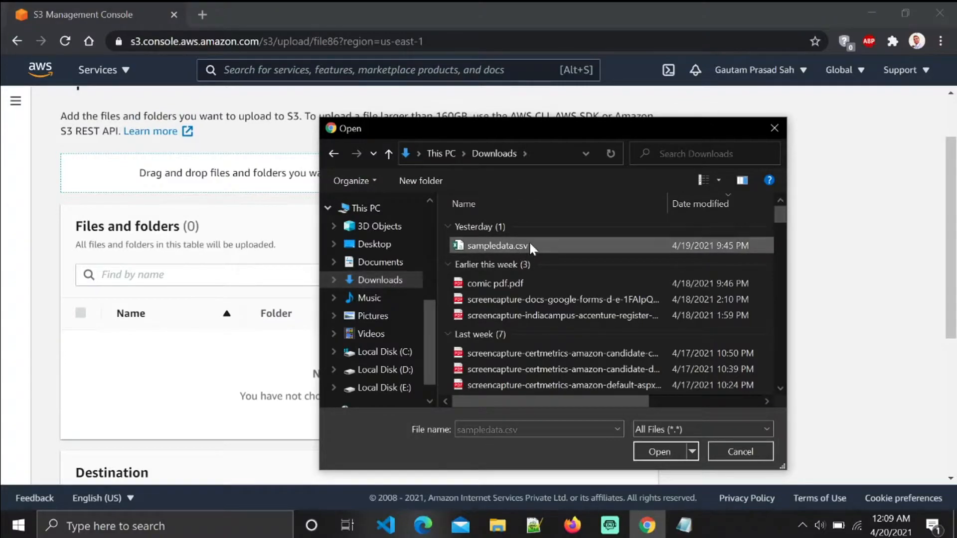
left_click(516, 246)
left_click(678, 453)
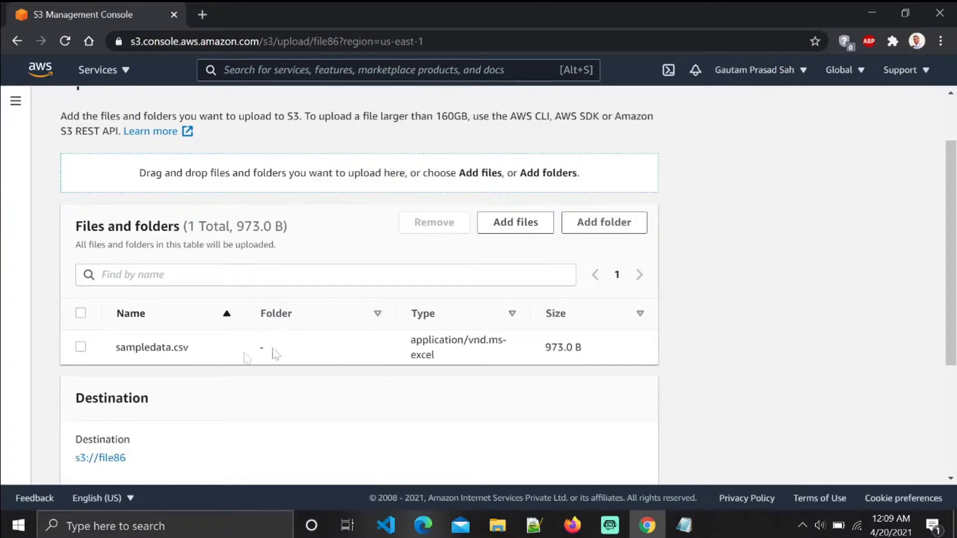
scroll(486, 250, "down", 4)
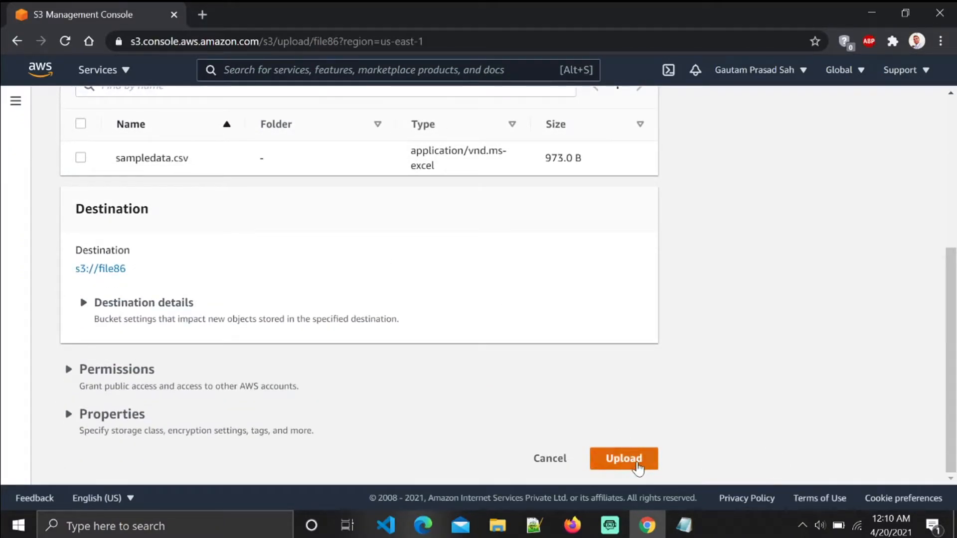
left_click(637, 464)
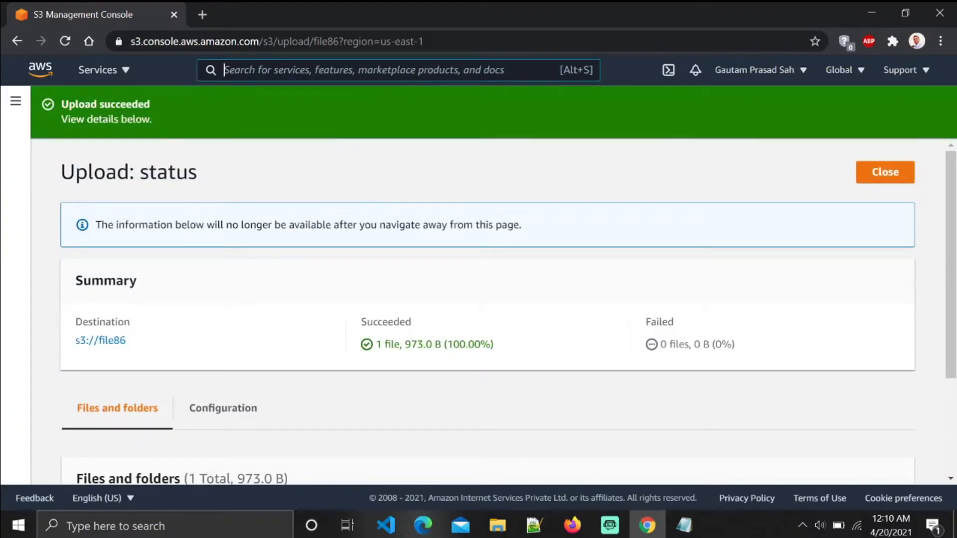
Search for redshift, go to the Amazon Redshift service and check the new cluster's status on the dashboard and in the clusters list
type("red")
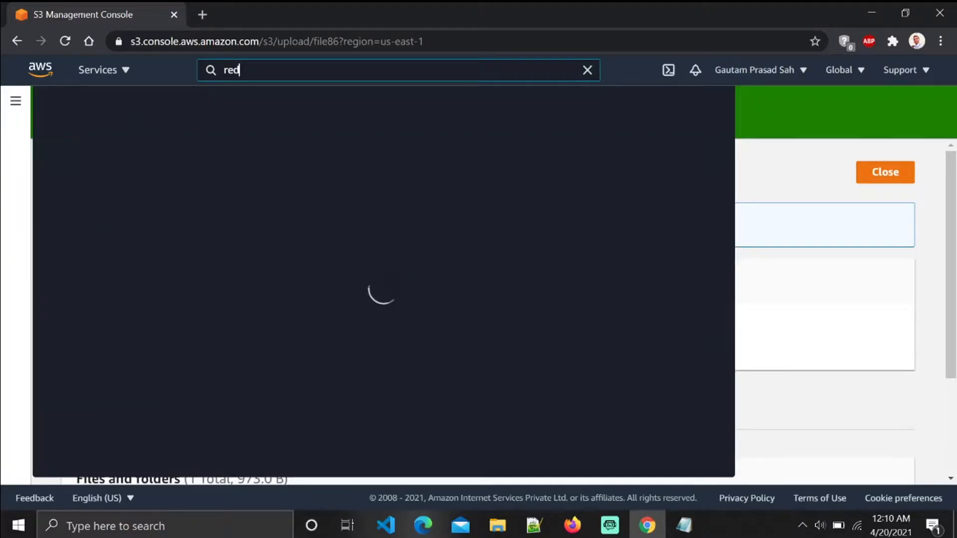
type("shi")
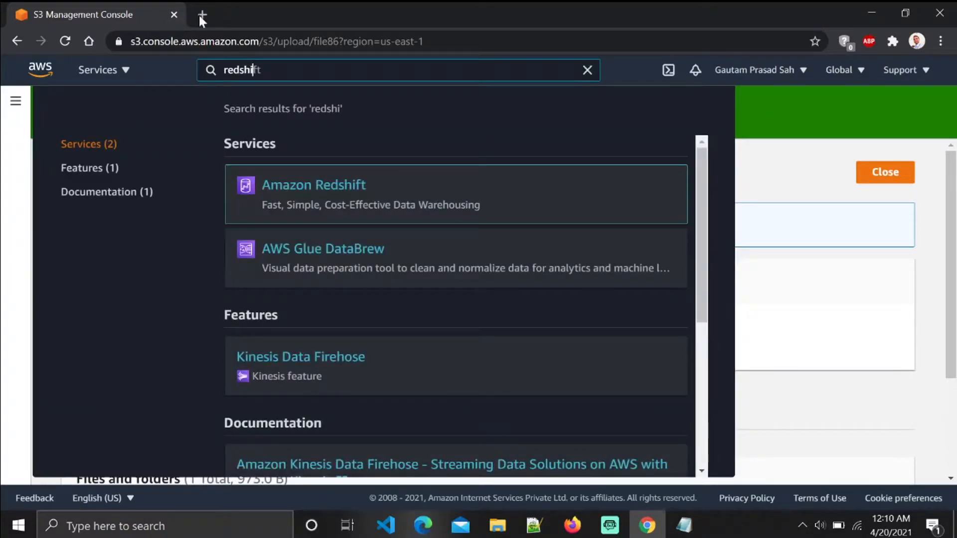
left_click(349, 188)
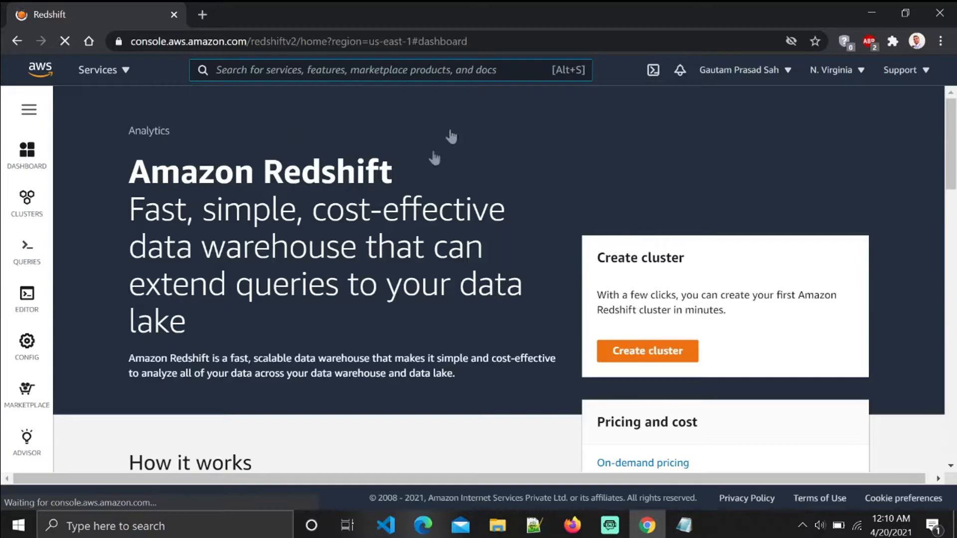
scroll(451, 207, "down", 3)
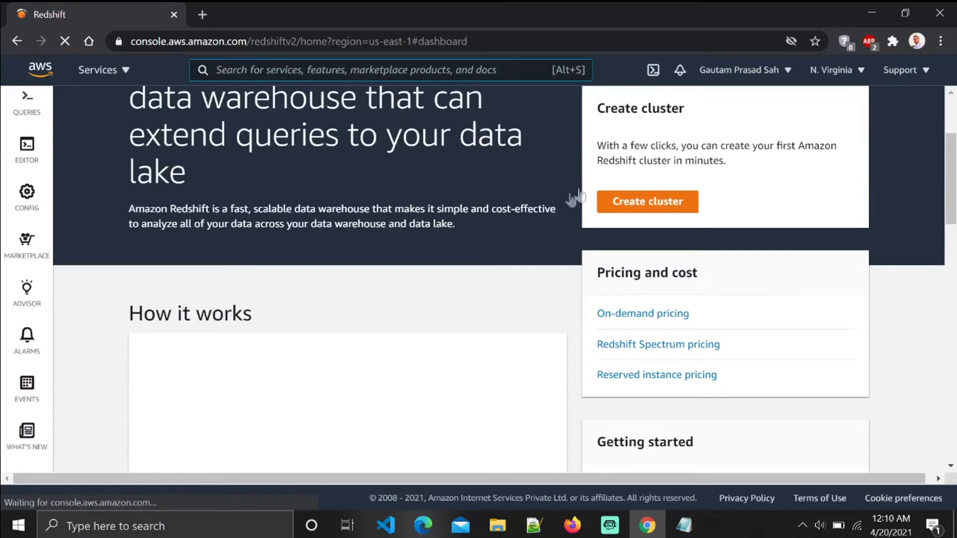
scroll(489, 293, "down", 2)
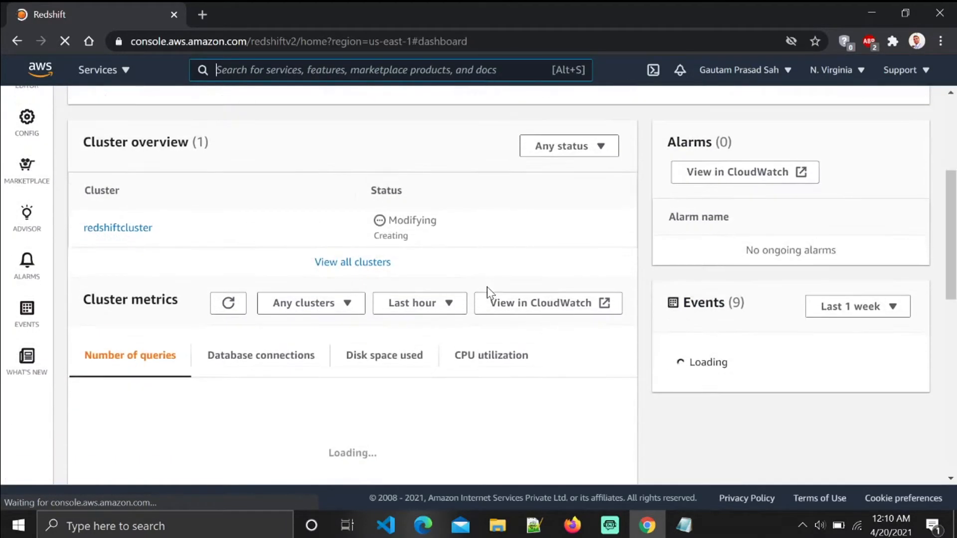
scroll(487, 301, "down", 3)
scroll(486, 301, "up", 8)
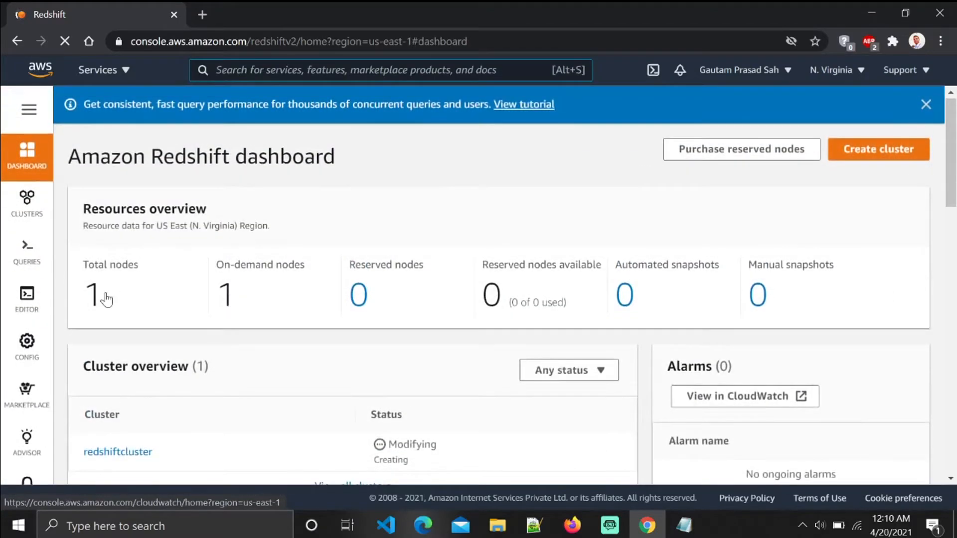
left_click(25, 202)
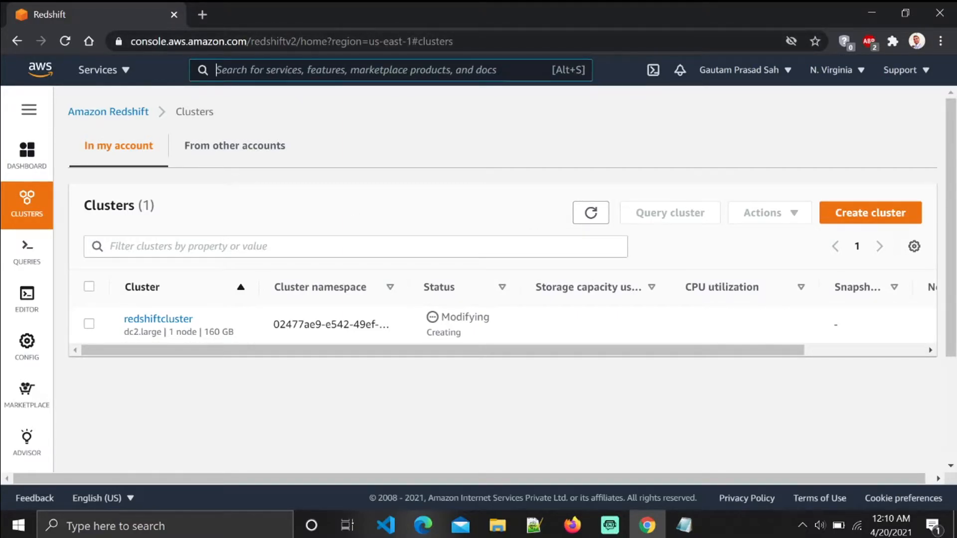
Search for iam, go to the IAM service and open the summary of the role redshiftrole
type("iam")
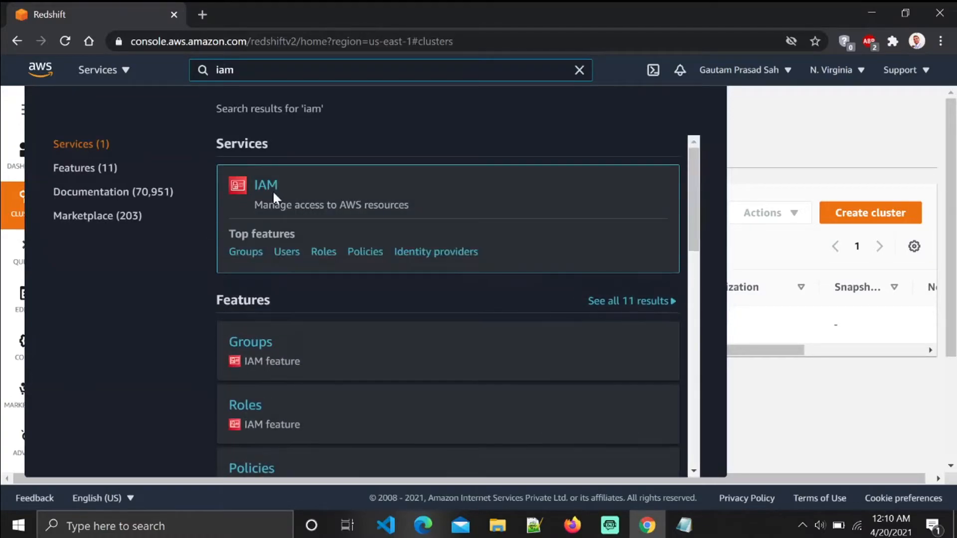
left_click(266, 186)
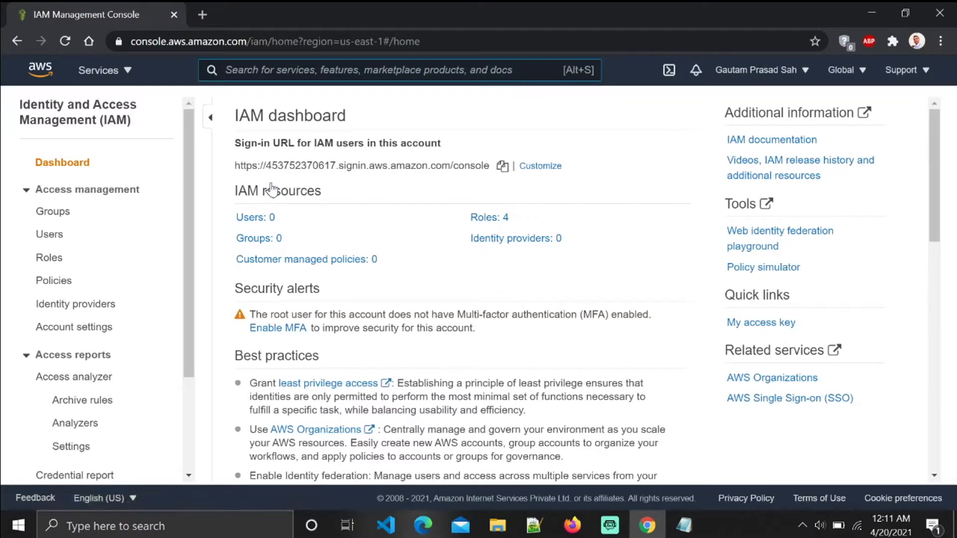
left_click(40, 260)
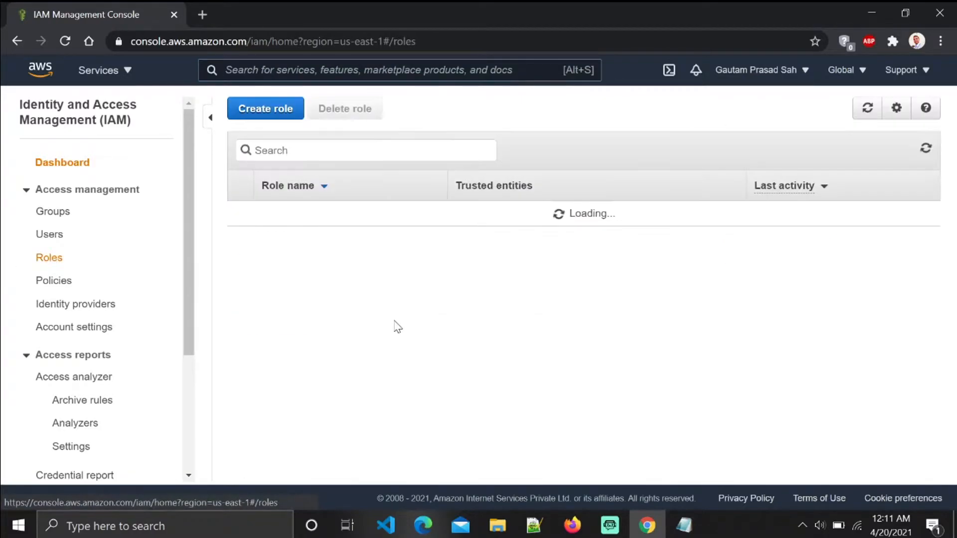
scroll(416, 321, "down", 5)
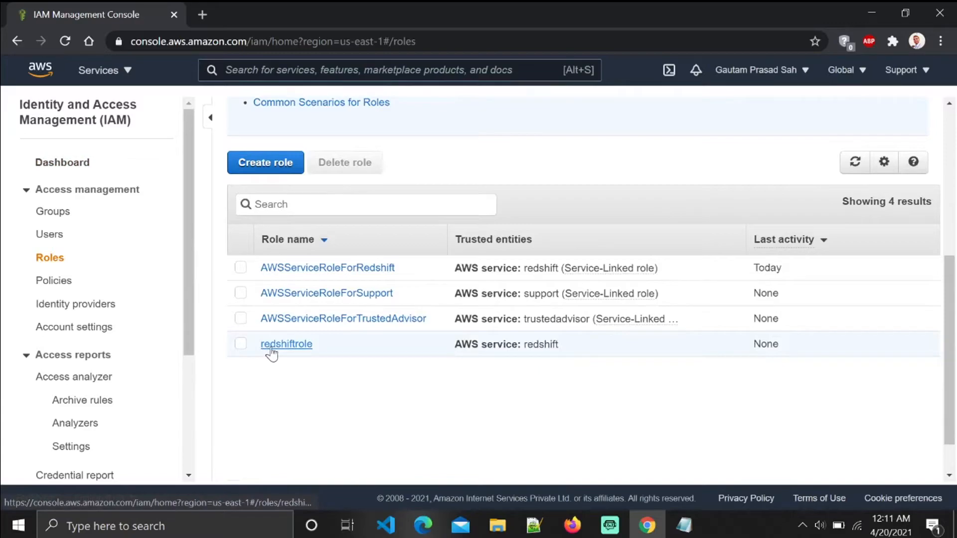
left_click(272, 349)
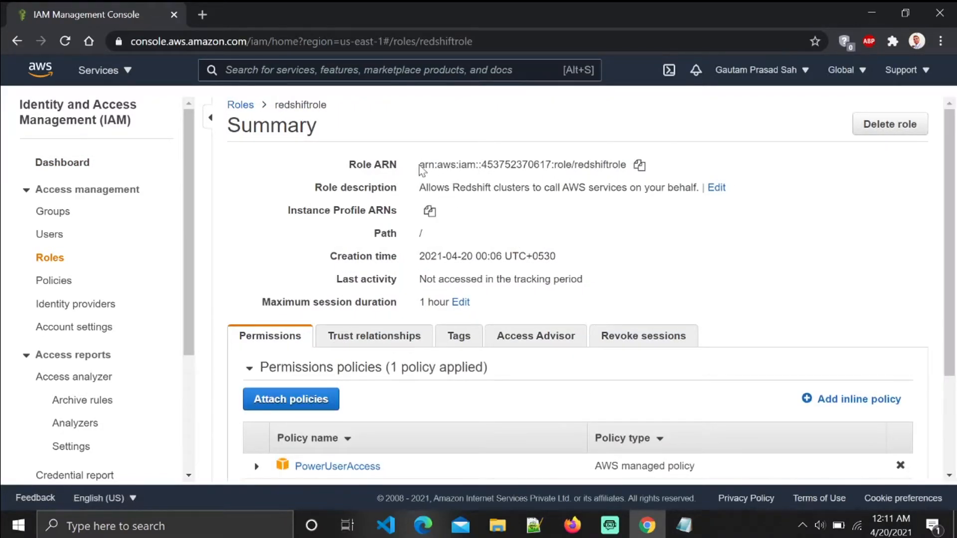
Copy the ARN of redshiftrole and paste it after "role arn :" in the redshift.txt notes in Notepad
left_click(638, 166)
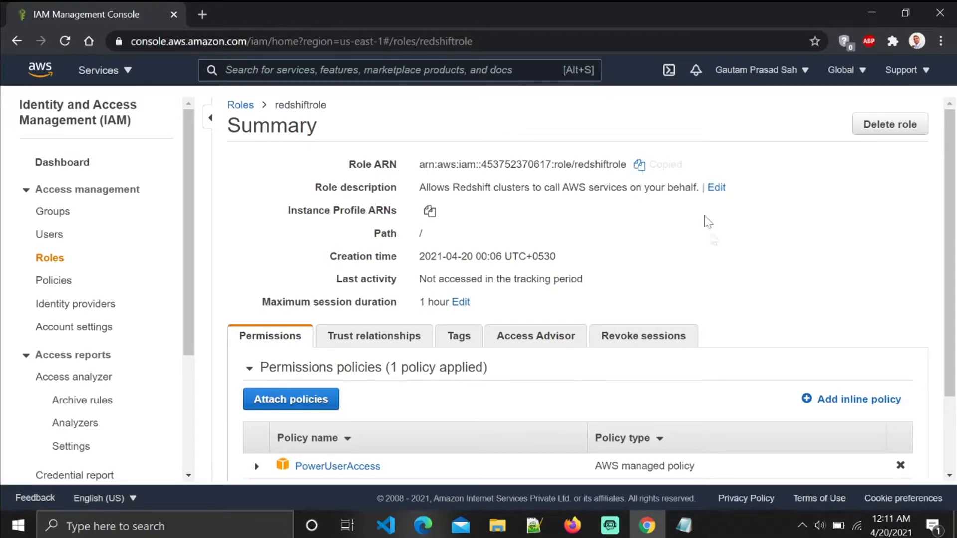
left_click(683, 525)
left_click(514, 169)
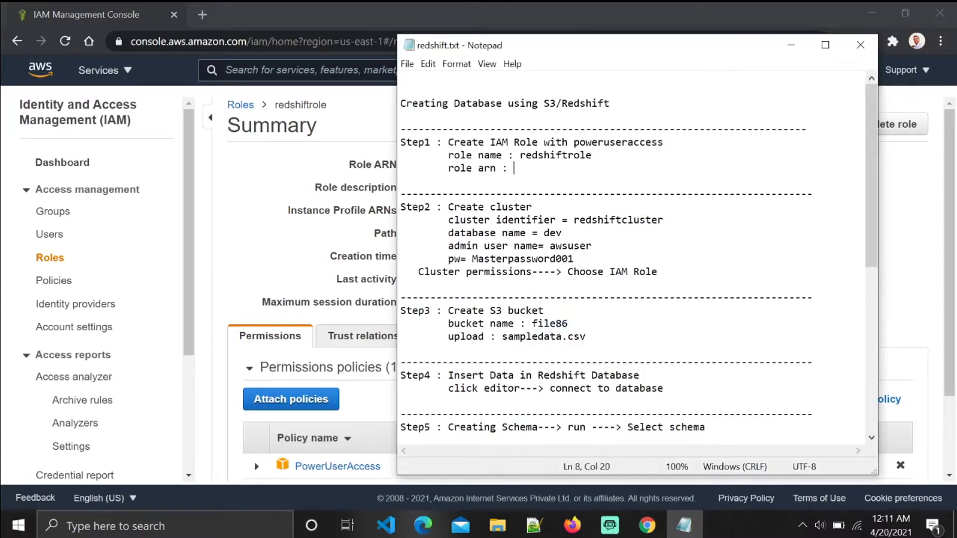
key("ctrl+v")
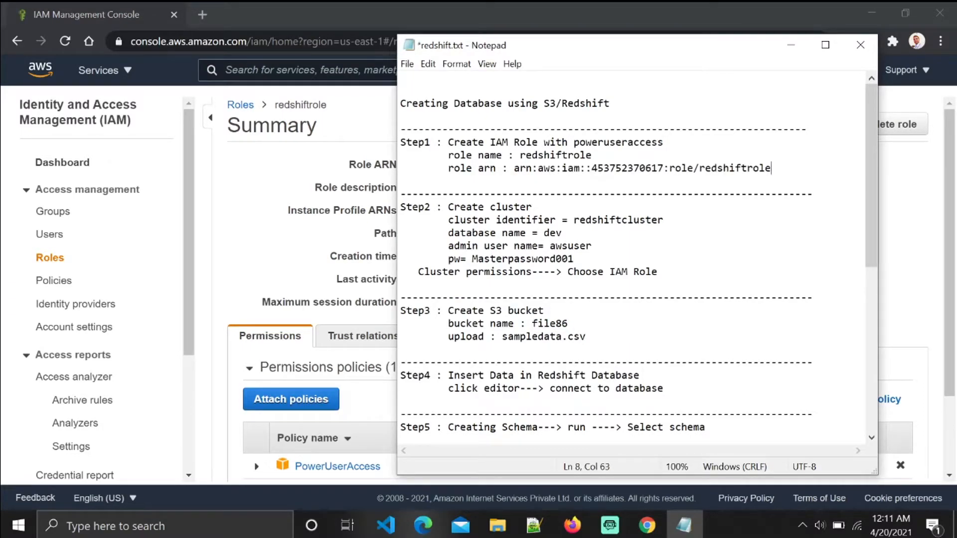
left_click(791, 44)
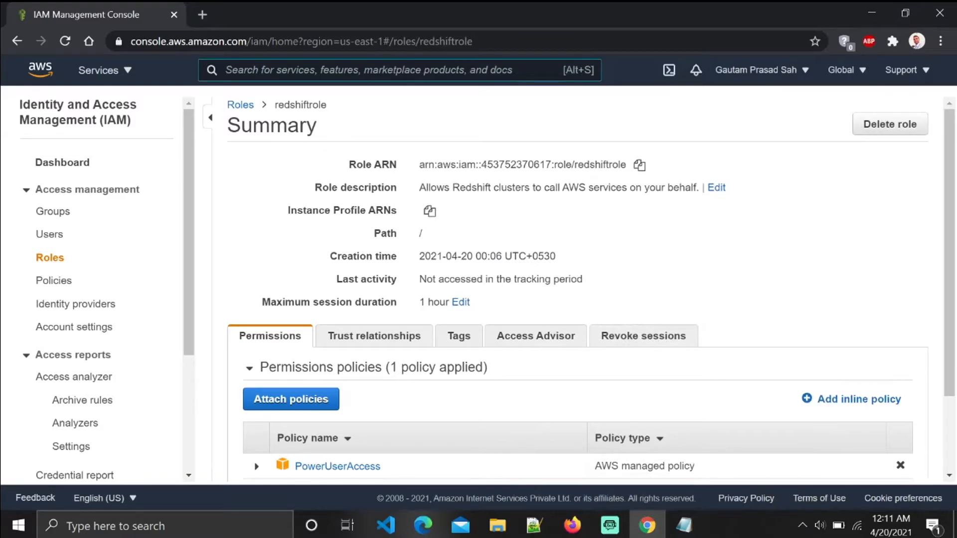
Search for redshift, return to the Amazon Redshift dashboard and check the status and events of redshiftcluster
type("re")
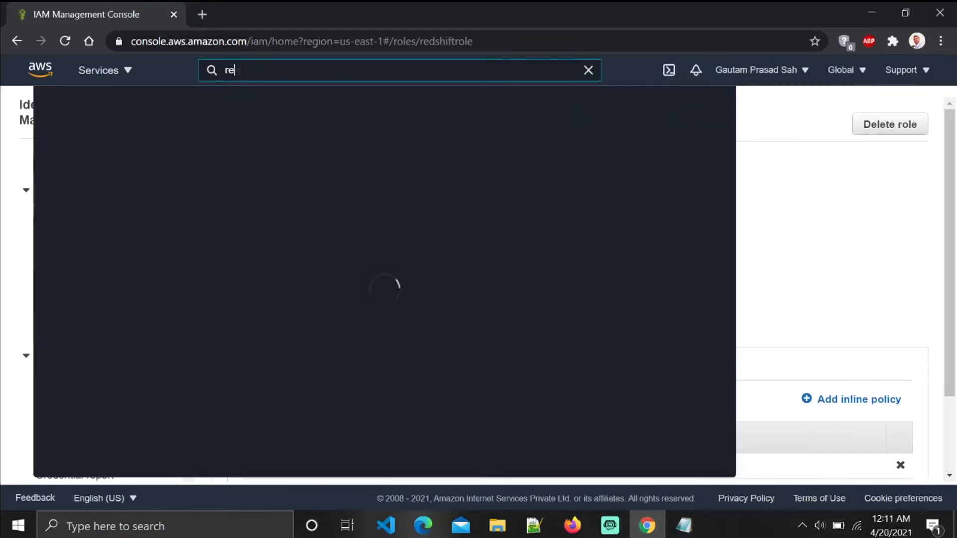
type("dshift")
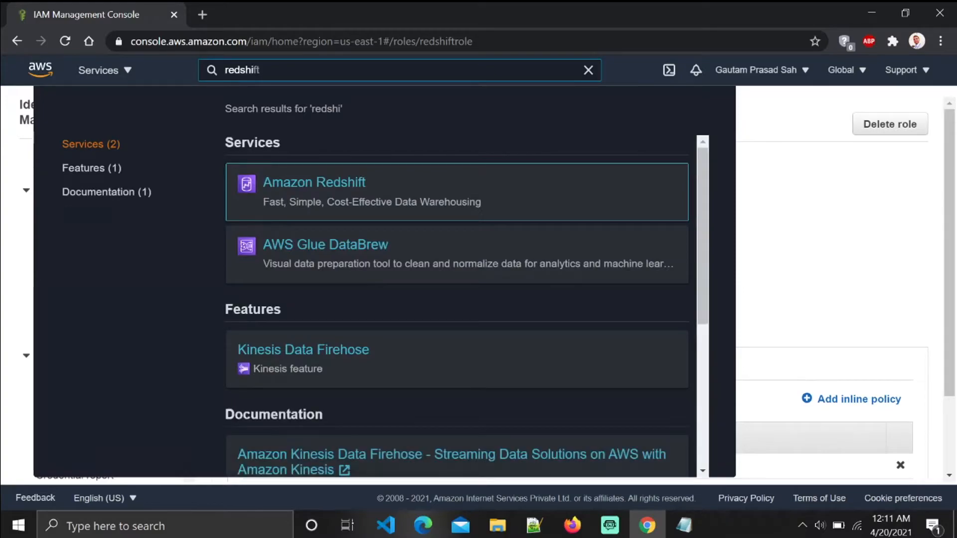
left_click(365, 184)
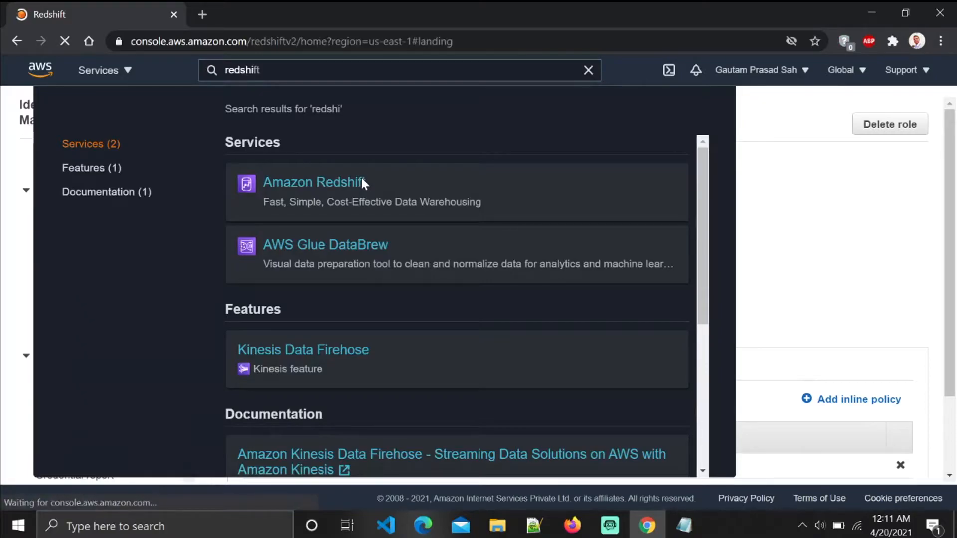
scroll(361, 178, "down", 5)
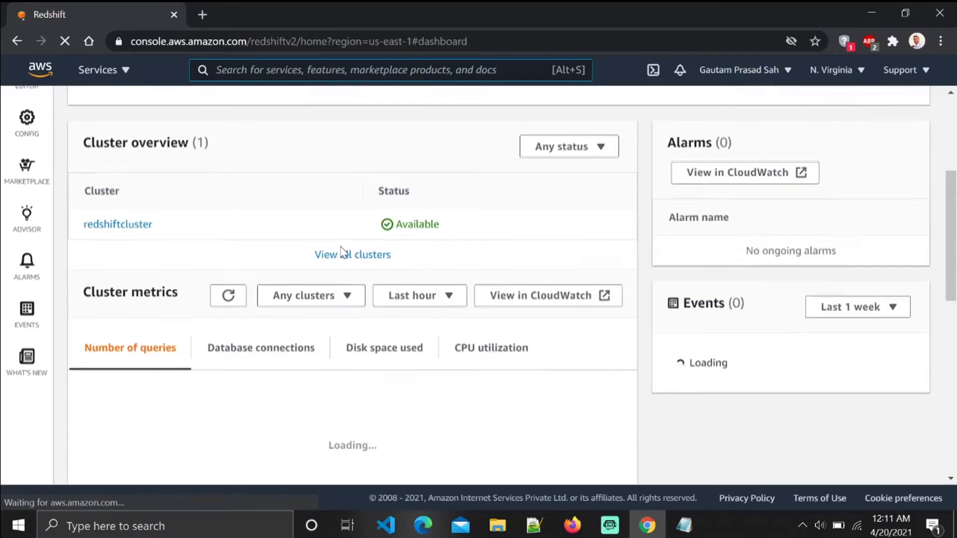
scroll(289, 252, "up", 2)
scroll(342, 237, "up", 2)
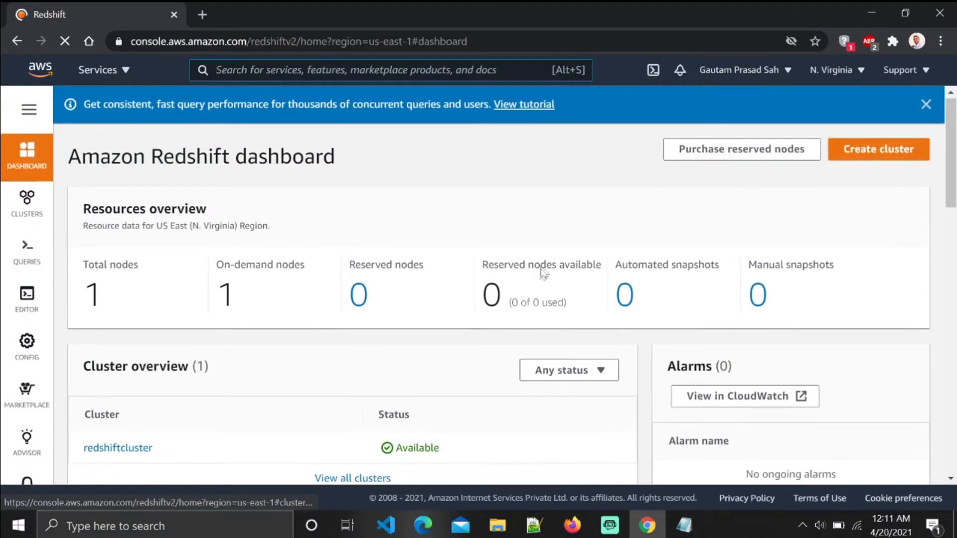
scroll(542, 271, "down", 2)
scroll(117, 298, "down", 2)
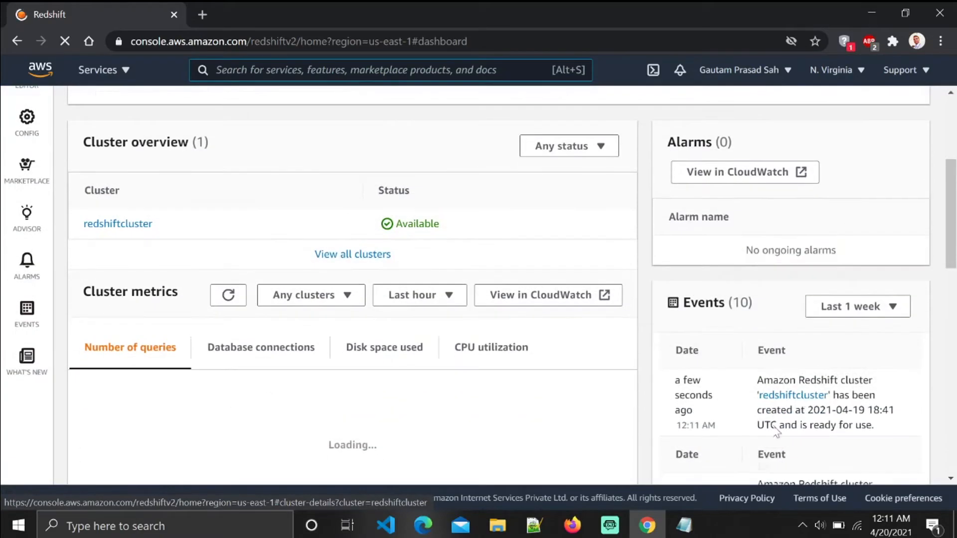
Consult Step4 on inserting data in the redshift.txt notes, then return to the browser and open the Redshift query editor
left_click(684, 526)
left_click(562, 219)
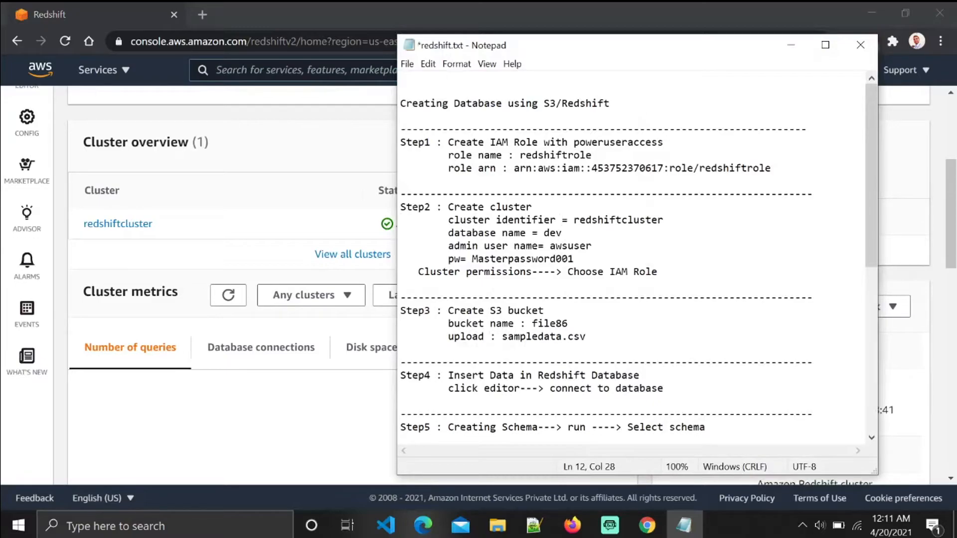
scroll(633, 264, "down", 1)
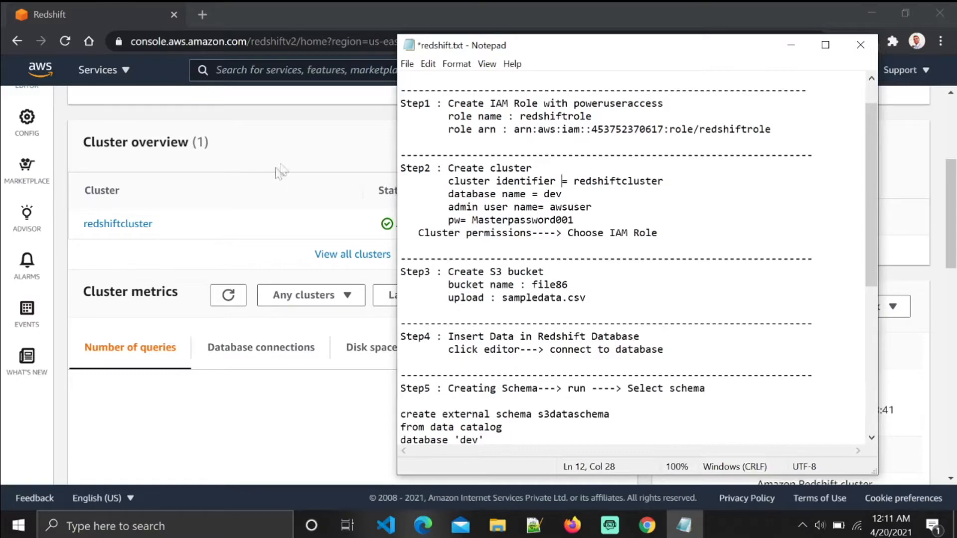
mouse_move(27, 122)
scroll(226, 175, "up", 3)
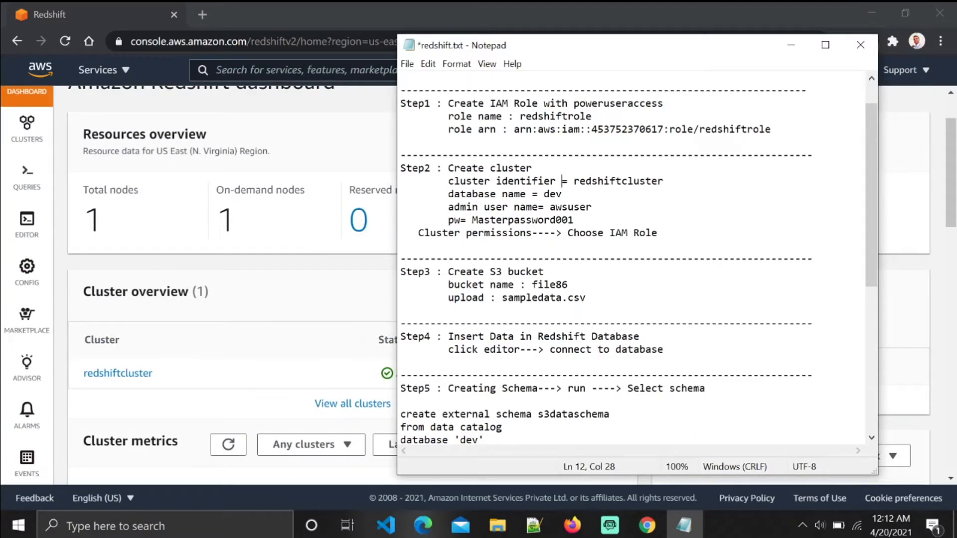
left_click(647, 349)
left_click(27, 227)
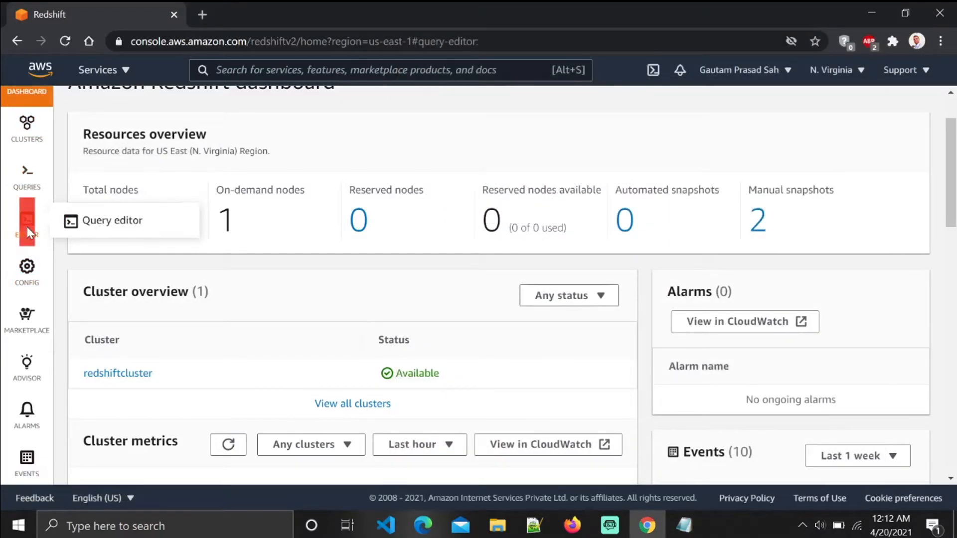
left_click(27, 226)
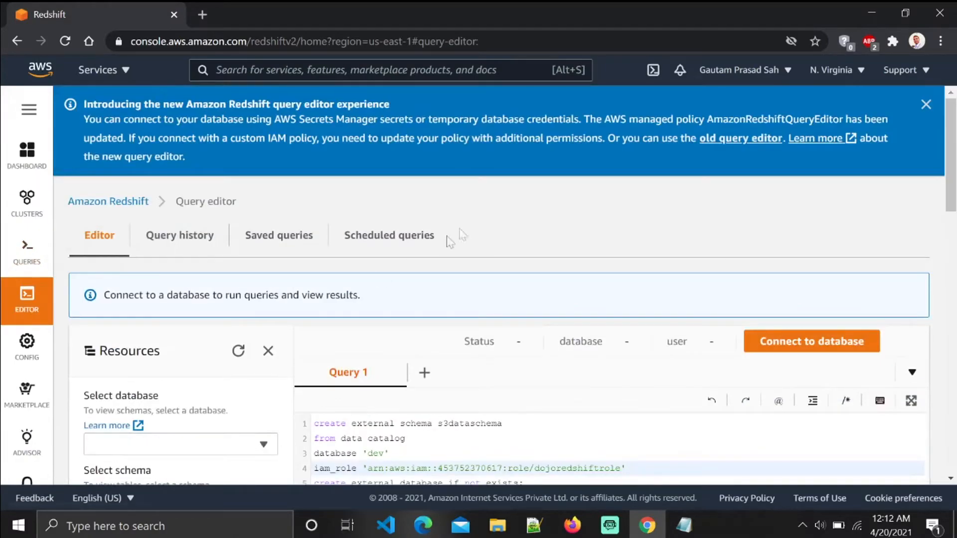
Start a new connection to redshiftcluster and enter dev, copied from the redshift.txt notes in Notepad, as the database name
scroll(540, 271, "down", 3)
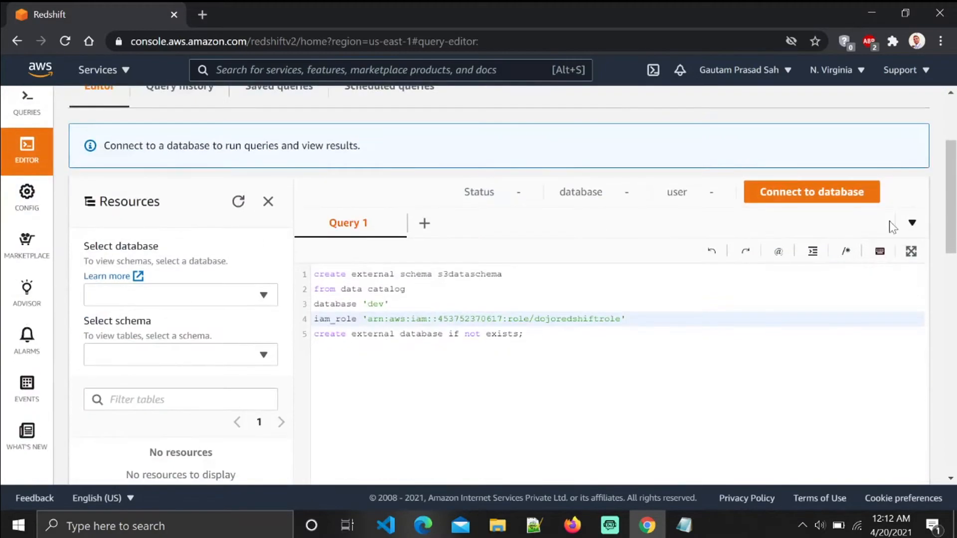
left_click(833, 196)
scroll(521, 160, "down", 3)
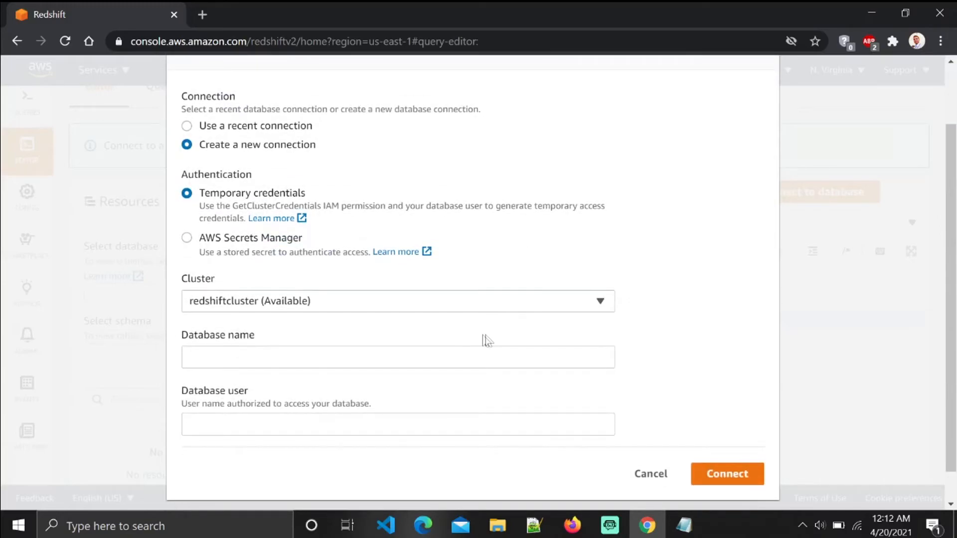
left_click(683, 525)
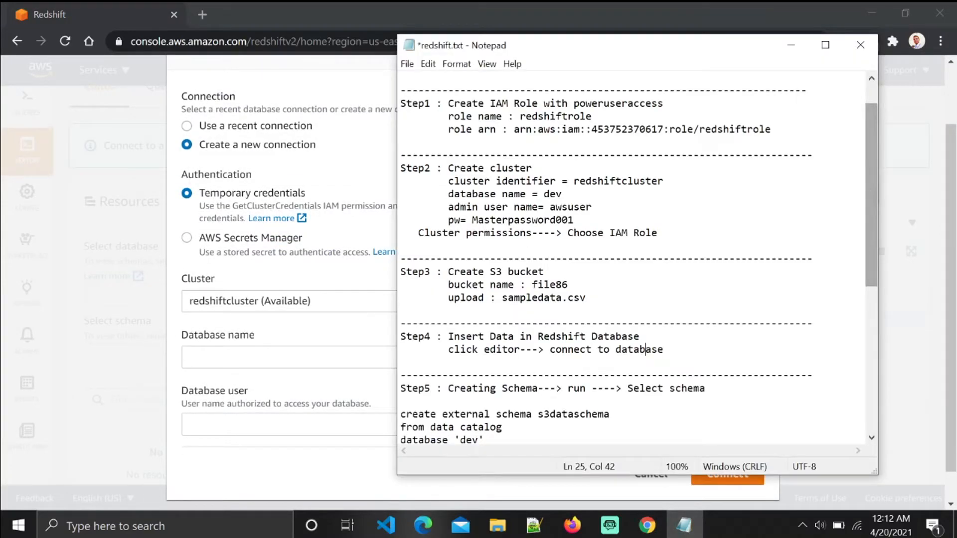
left_click_drag(719, 52, 836, 81)
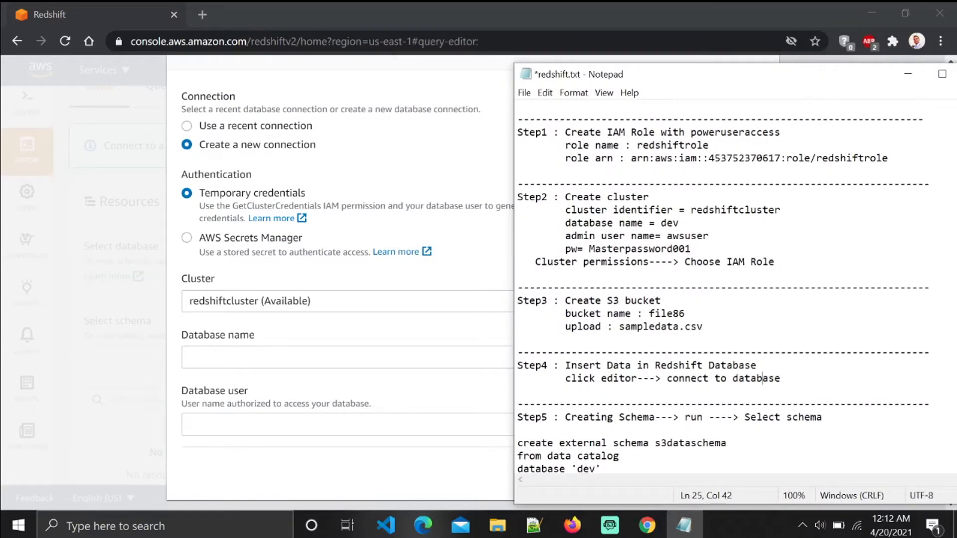
left_click_drag(679, 223, 660, 223)
key("ctrl+c")
left_click(243, 357)
key("ctrl+v")
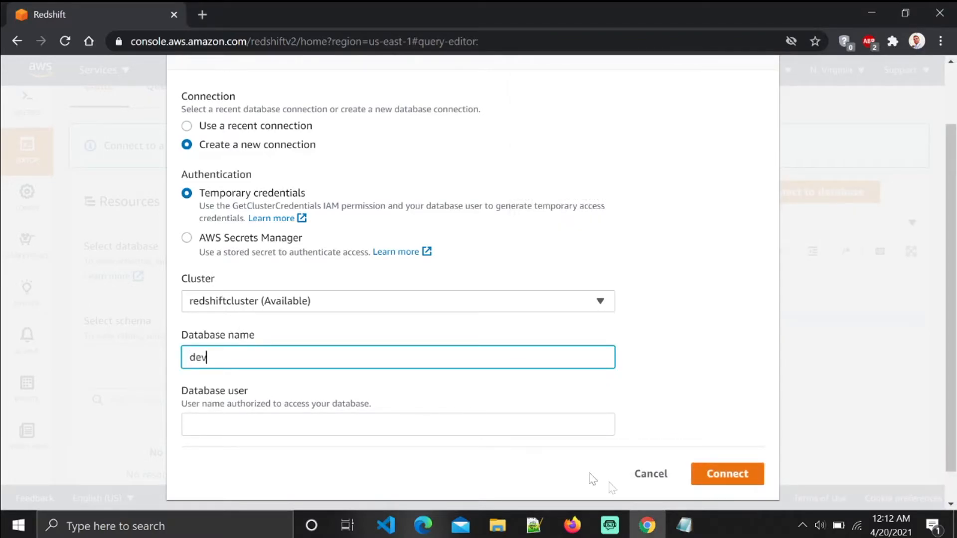
Copy awsuser from the Notepad notes into the database user field and connect to the database
left_click(684, 526)
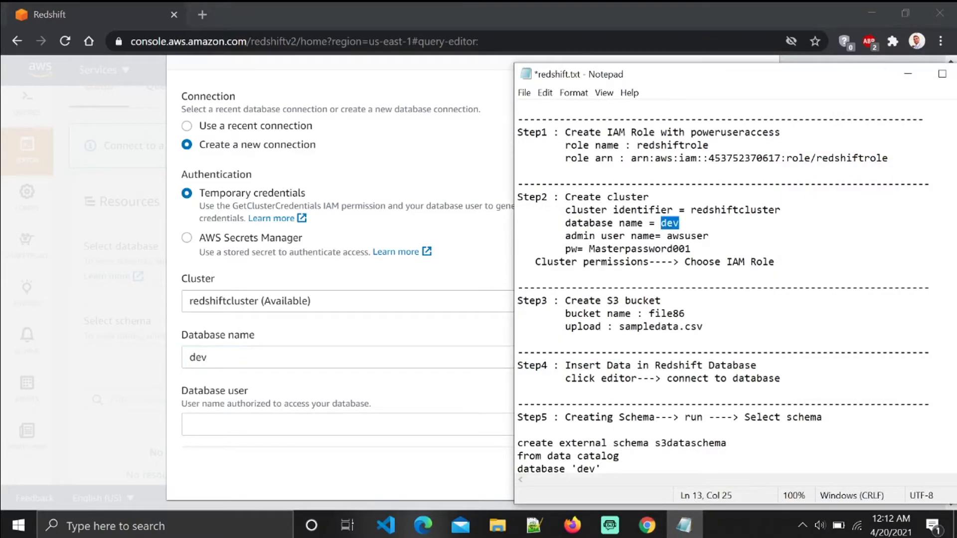
left_click_drag(666, 236, 709, 237)
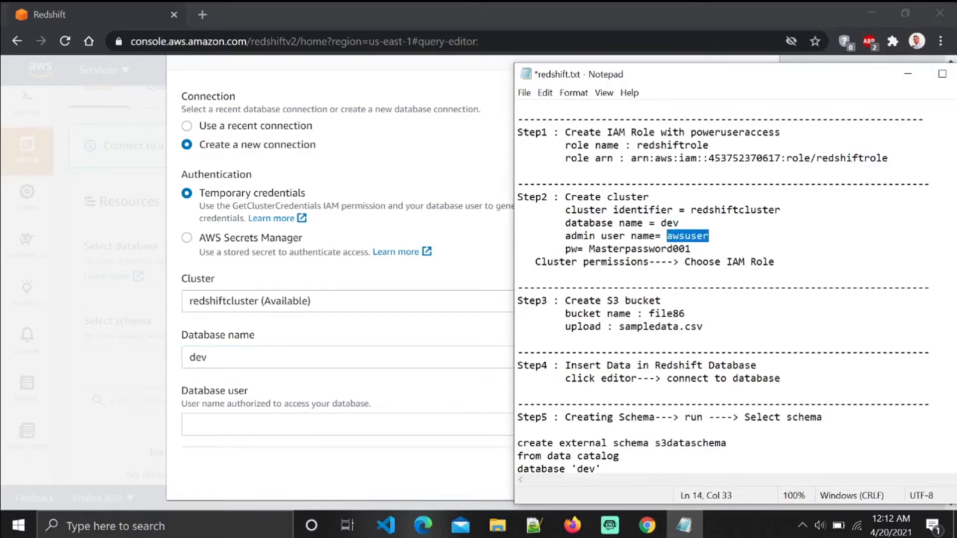
key("ctrl+c")
key("alt+Tab")
key("Tab")
key("ctrl+v")
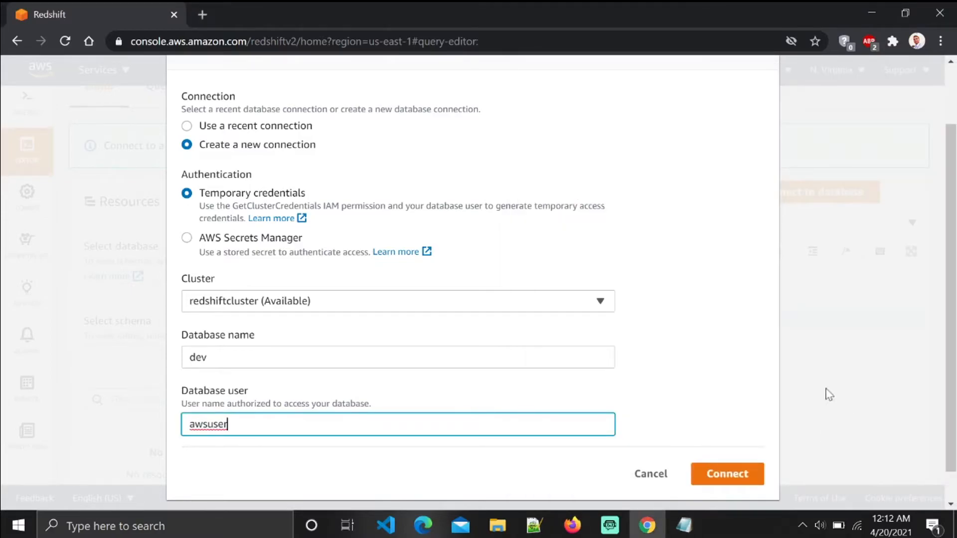
left_click(739, 478)
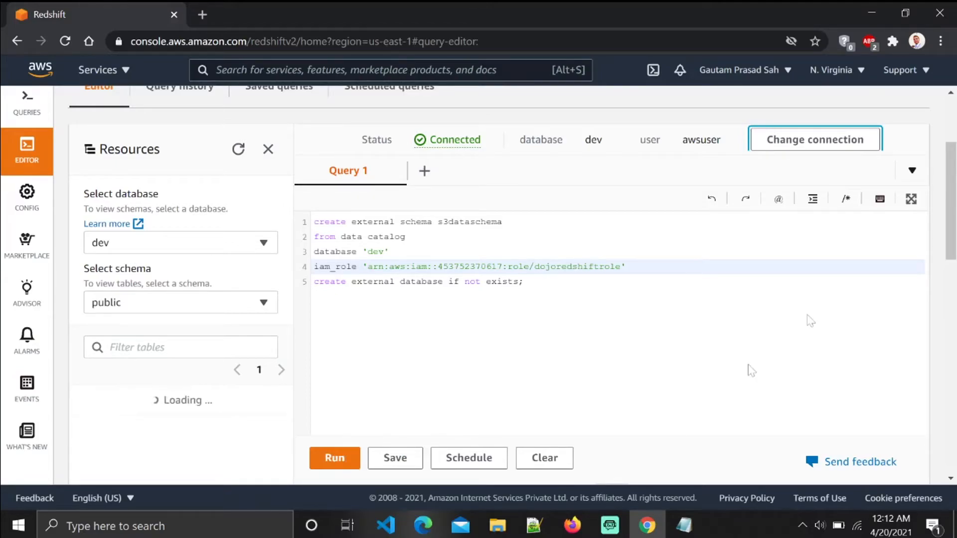
Switch to the redshift.txt notes in Notepad and copy the whole create external schema statement under Step5
left_click(684, 526)
scroll(723, 289, "down", 1)
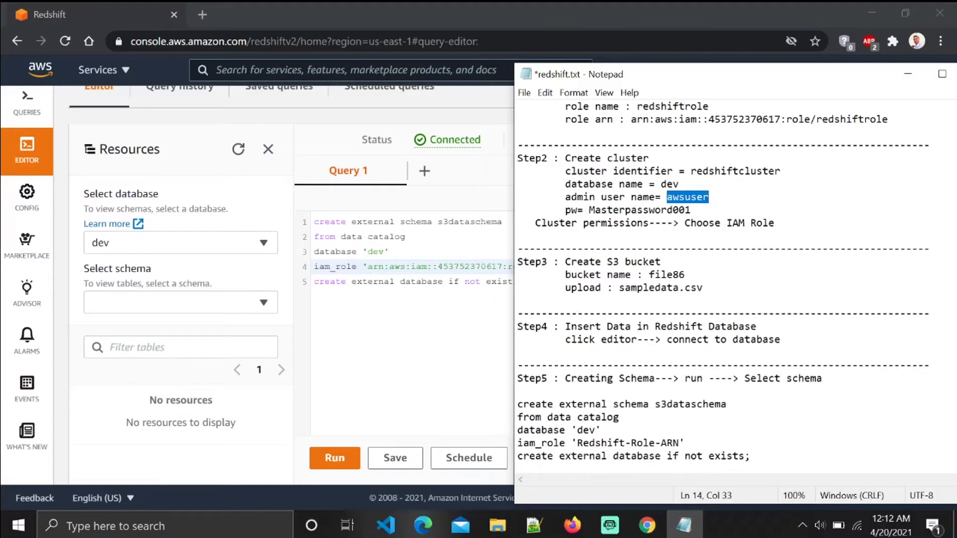
left_click(768, 327)
scroll(768, 327, "down", 2)
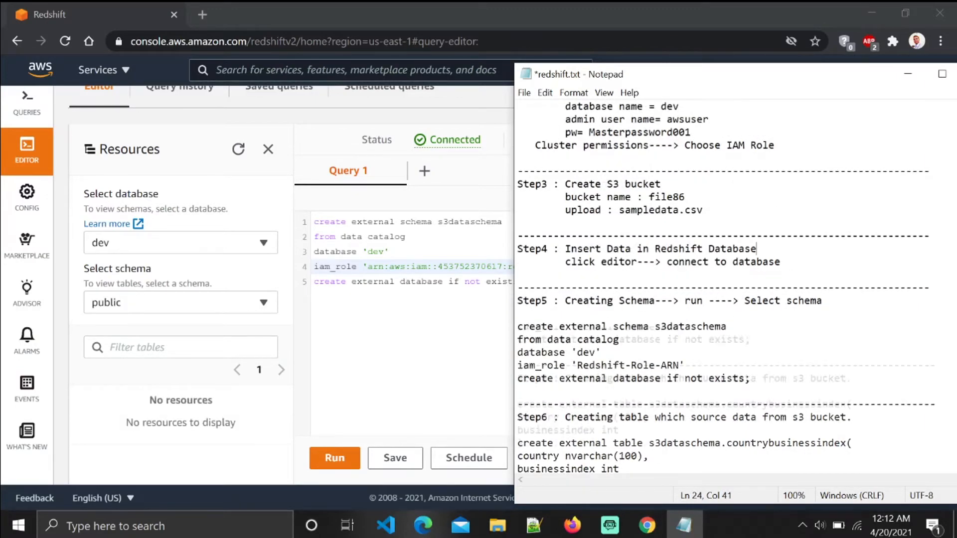
scroll(726, 288, "down", 1)
left_click_drag(517, 288, 750, 340)
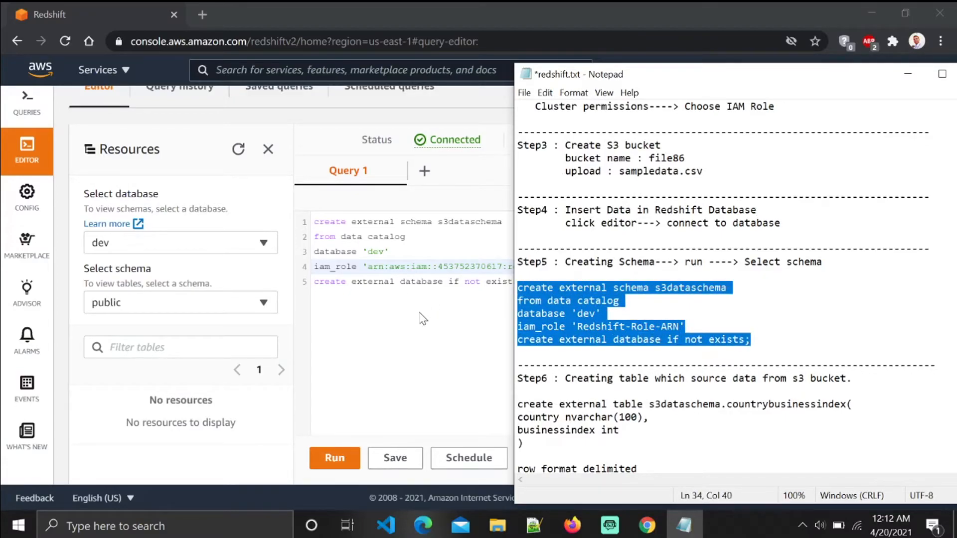
Back in the Redshift query editor, check the available schemas and replace the Query 1 text with the copied create external schema statement
left_click(355, 298)
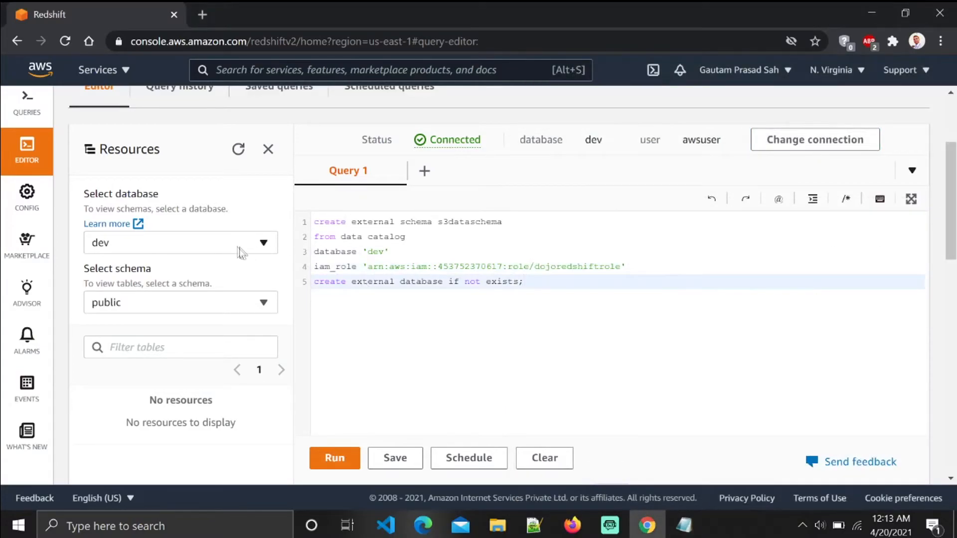
left_click(263, 304)
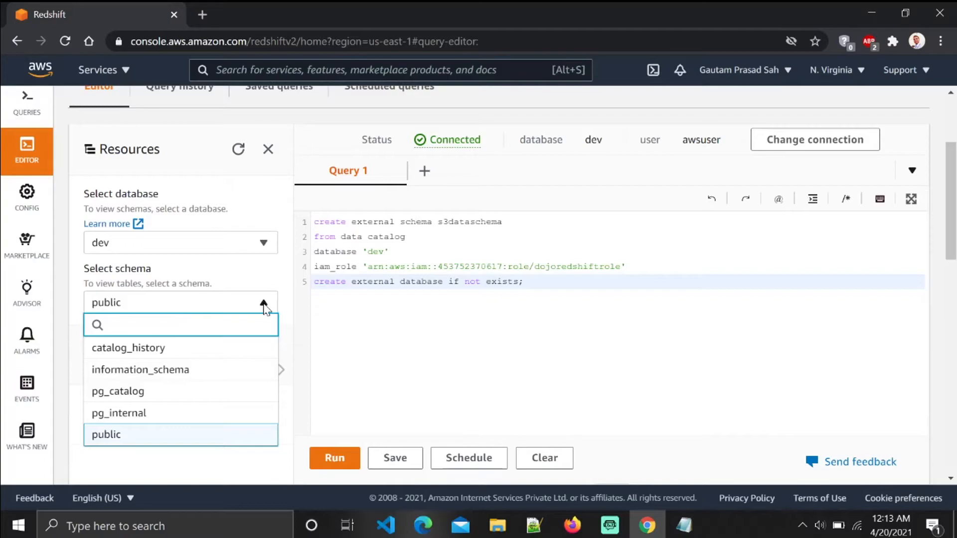
left_click(264, 304)
key("ctrl+a")
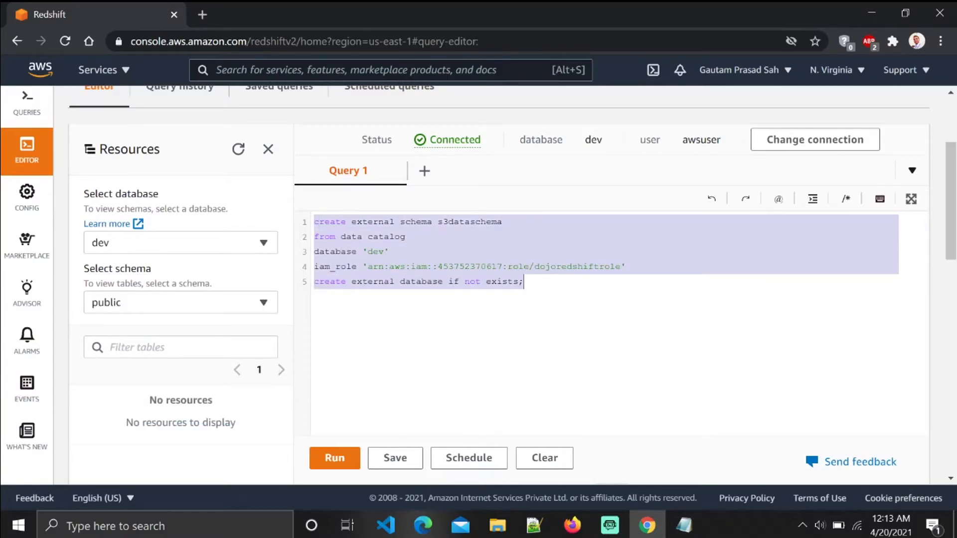
key("ctrl+v")
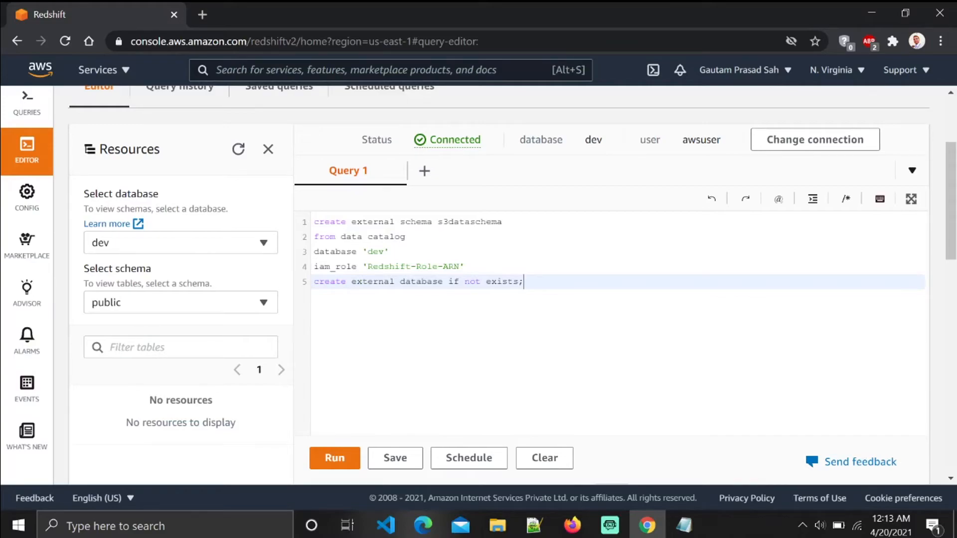
Return to the redshift.txt notes in Notepad and copy the role ARN listed under Step1
key("Up")
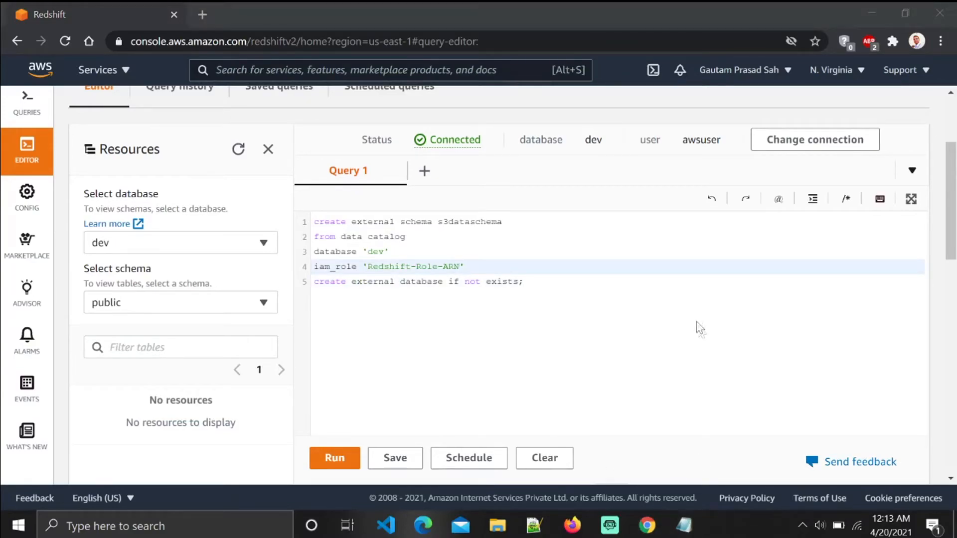
left_click(683, 525)
double_click(699, 248)
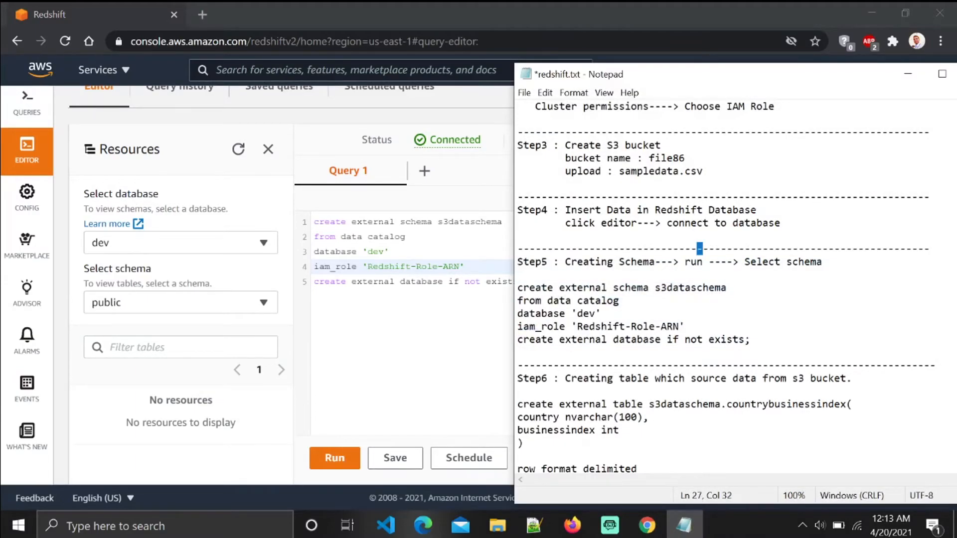
scroll(699, 248, "up", 2)
scroll(699, 248, "up", 3)
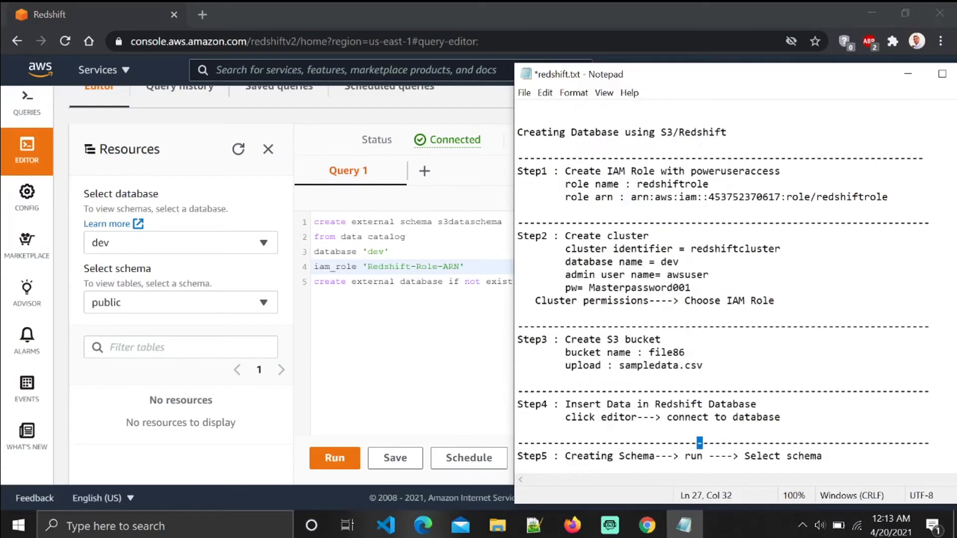
left_click(411, 236)
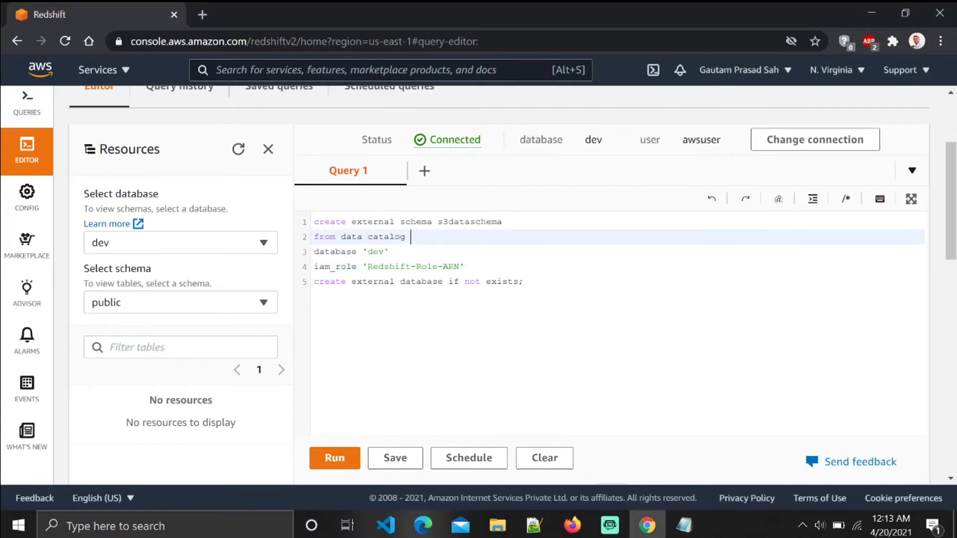
left_click(683, 524)
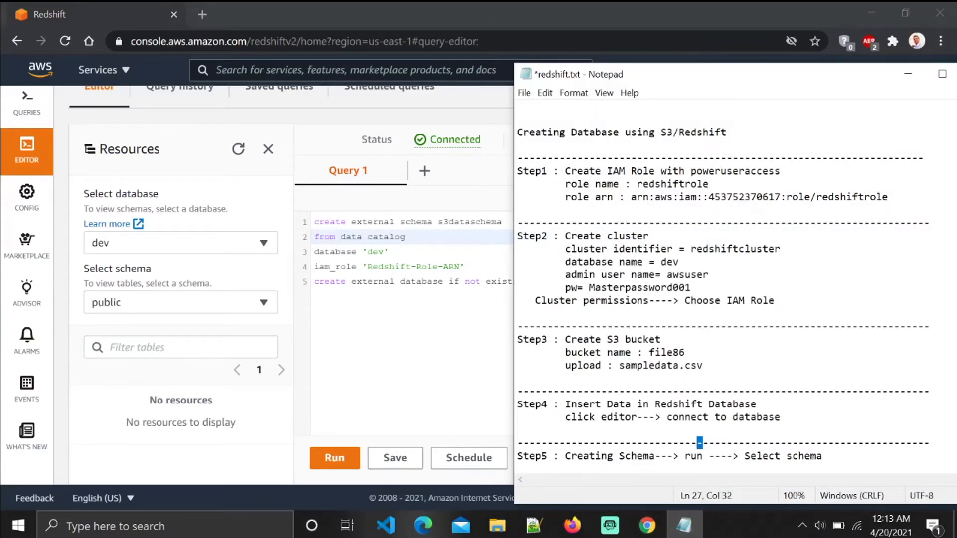
left_click_drag(631, 197, 518, 209)
key("ctrl+c")
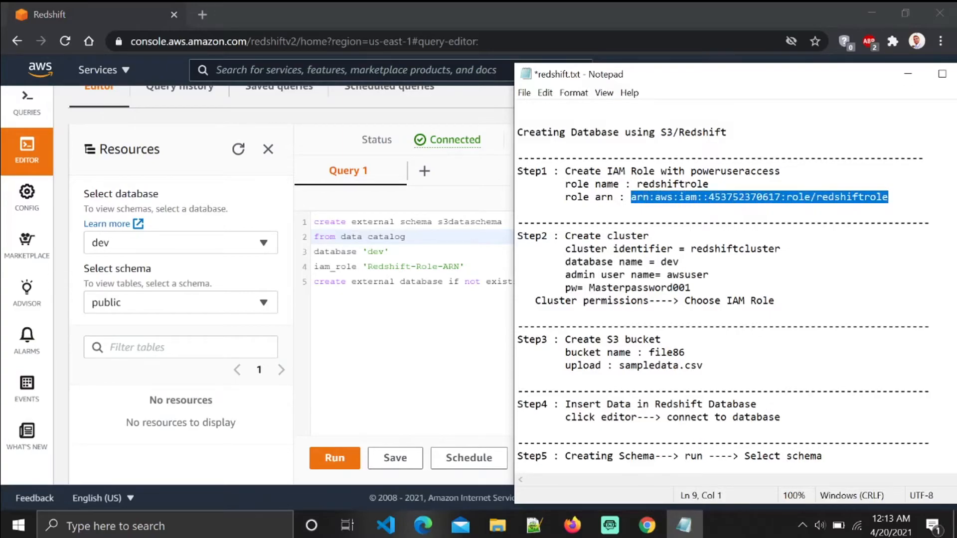
Replace the Redshift-Role-ARN placeholder in the query's iam_role line with the copied role ARN, keeping the closing quote on the same line
left_click(443, 266)
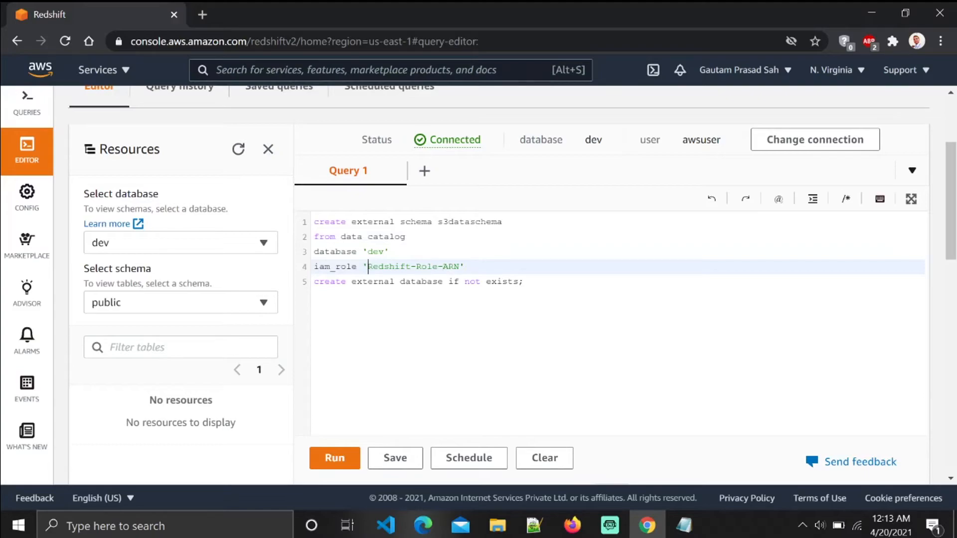
left_click_drag(367, 267, 459, 267)
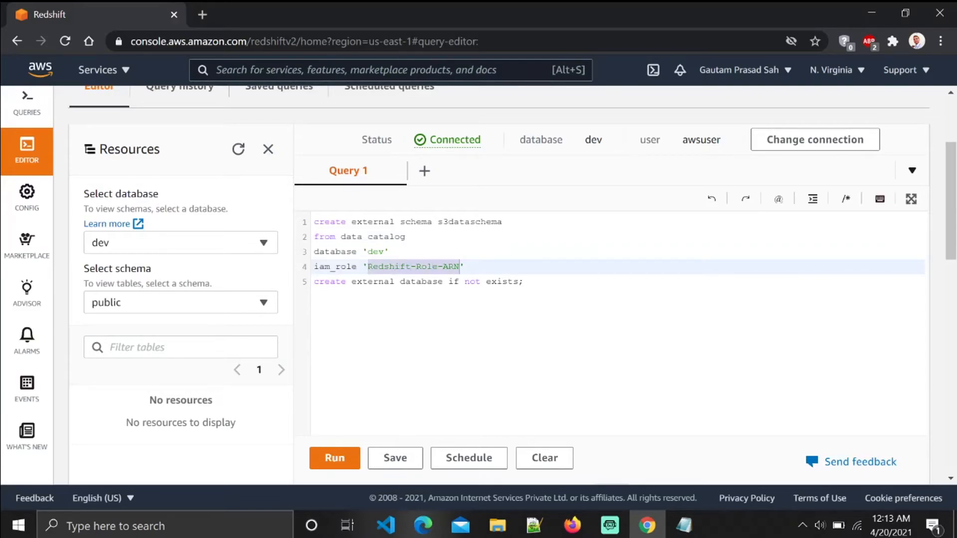
key("ctrl+v")
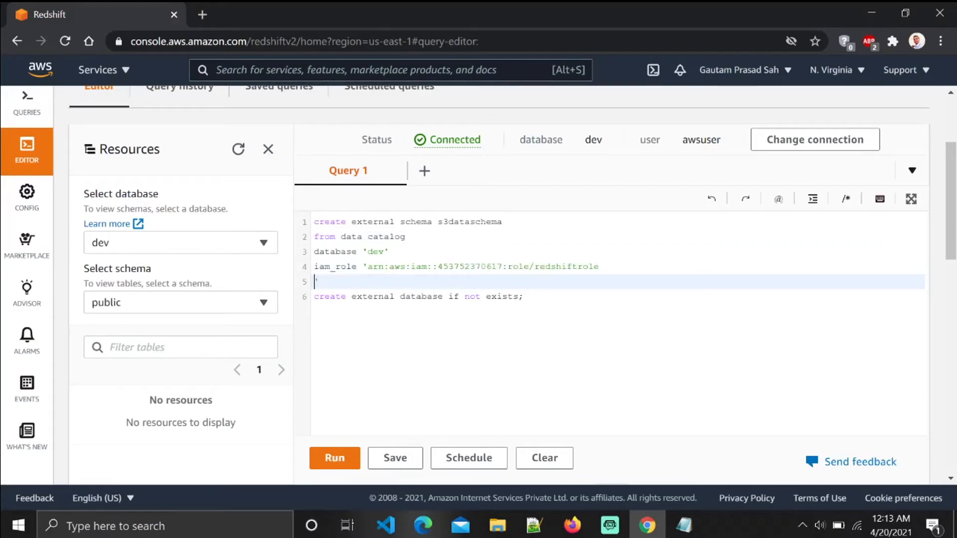
key("BackSpace")
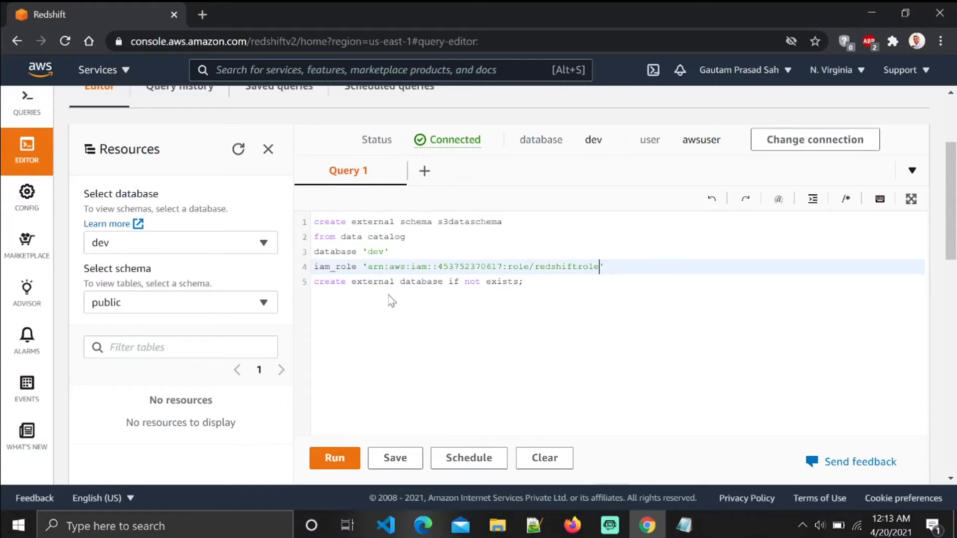
Run the create external schema query and check its completion status in the query results
scroll(391, 299, "down", 1)
left_click(334, 384)
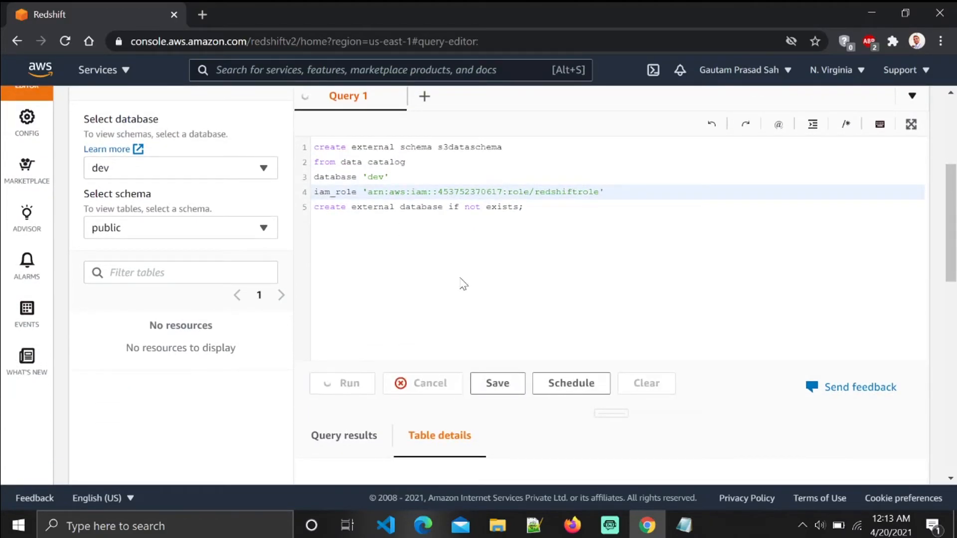
scroll(519, 288, "down", 3)
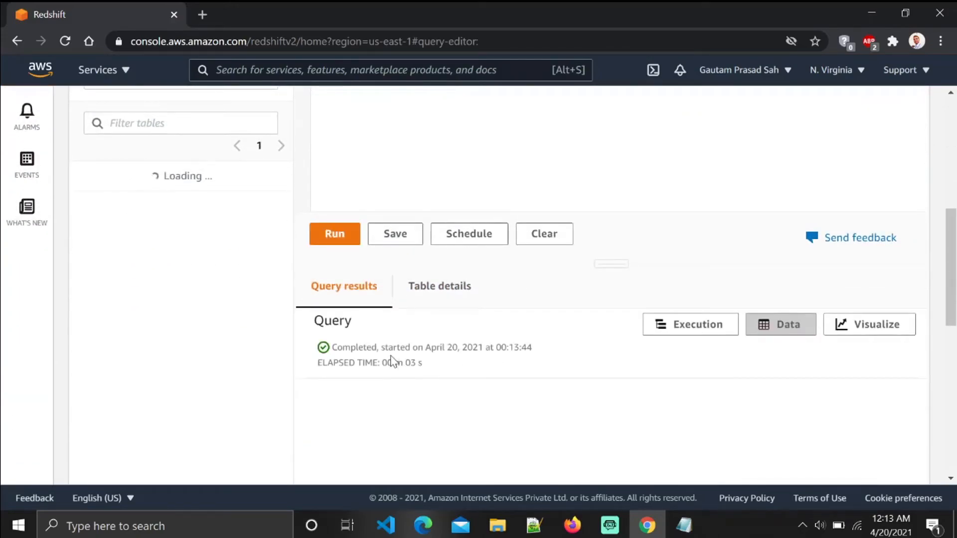
scroll(451, 288, "up", 1)
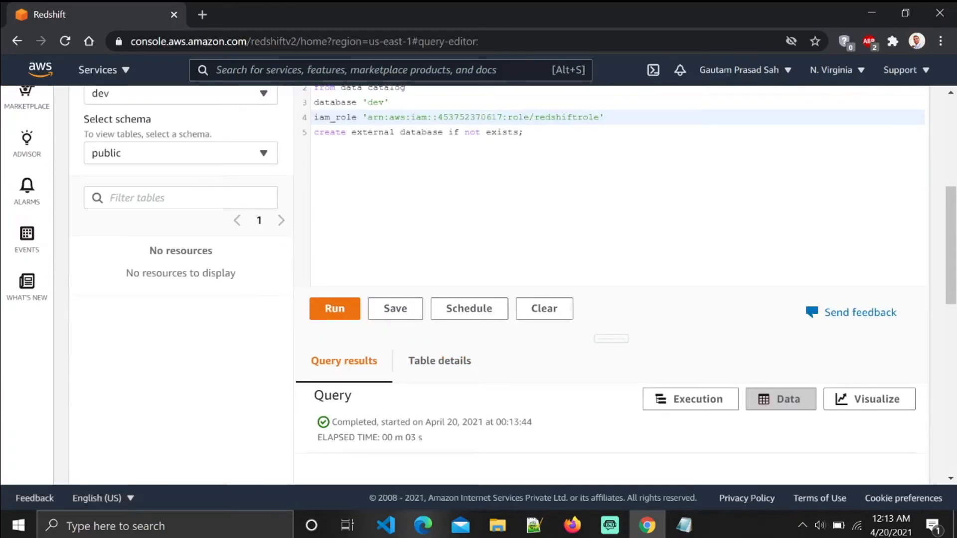
scroll(179, 219, "up", 1)
Select s3dataschema as the schema for the dev database
left_click(267, 227)
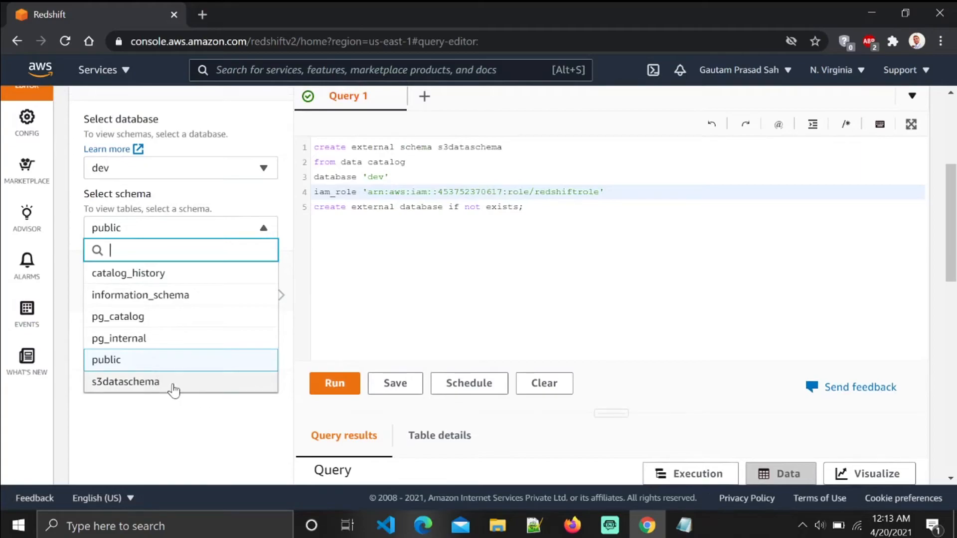
left_click(149, 382)
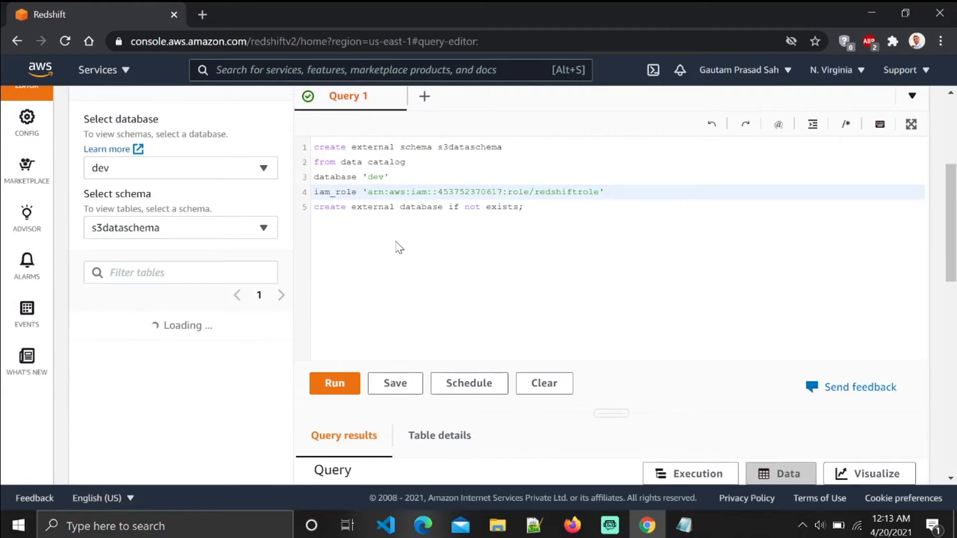
scroll(619, 471, "up", 1)
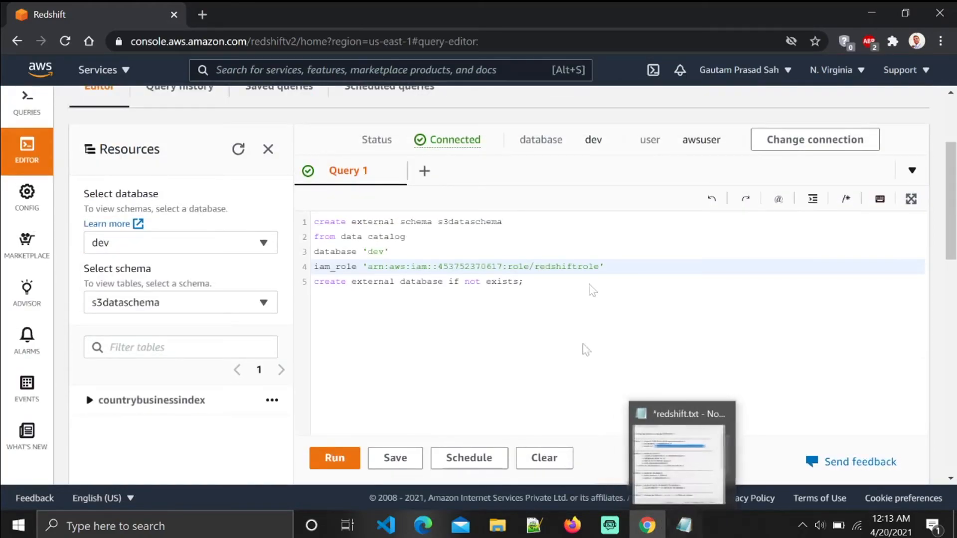
Switch to the redshift.txt notes in Notepad and copy the Step6 create external table statement, from its first line through the location line
left_click(684, 525)
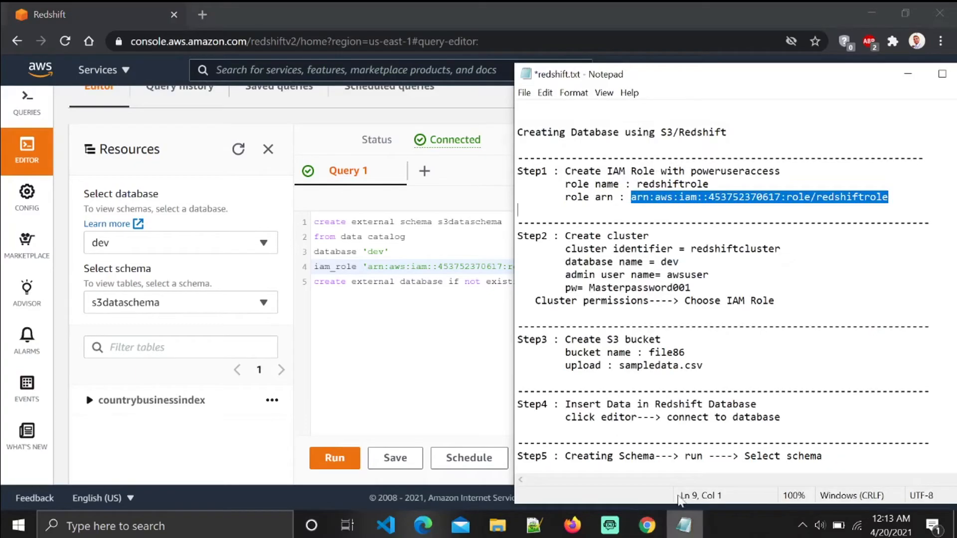
left_click(681, 248)
scroll(681, 248, "down", 5)
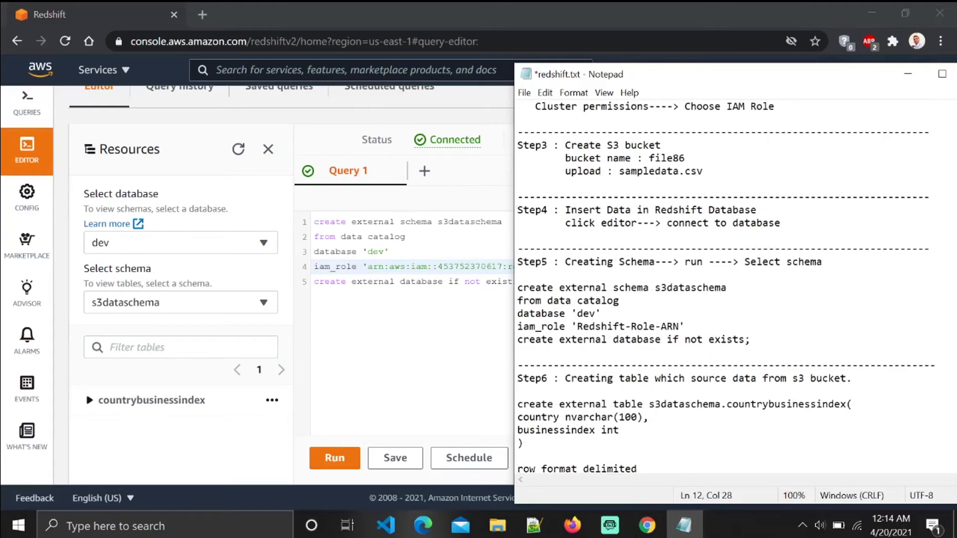
scroll(727, 288, "down", 2)
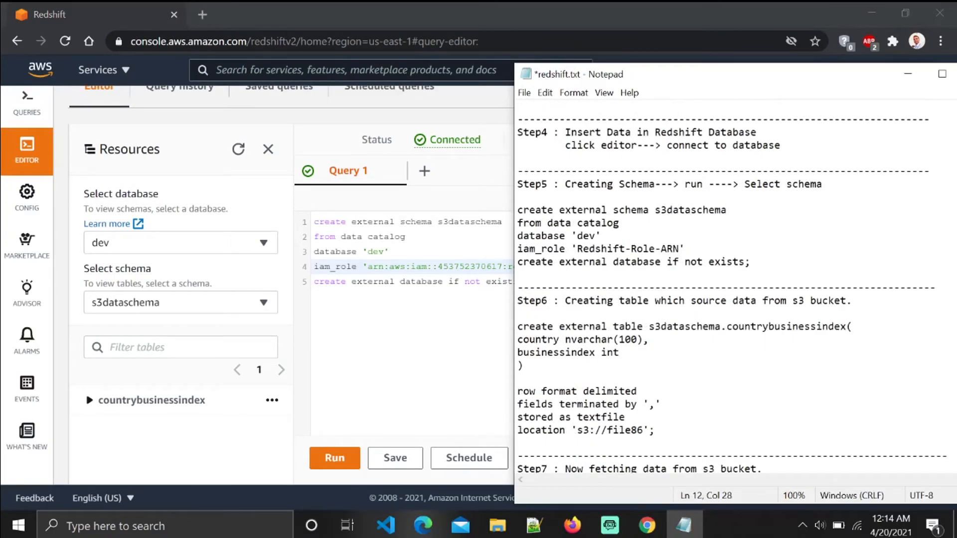
scroll(727, 288, "down", 2)
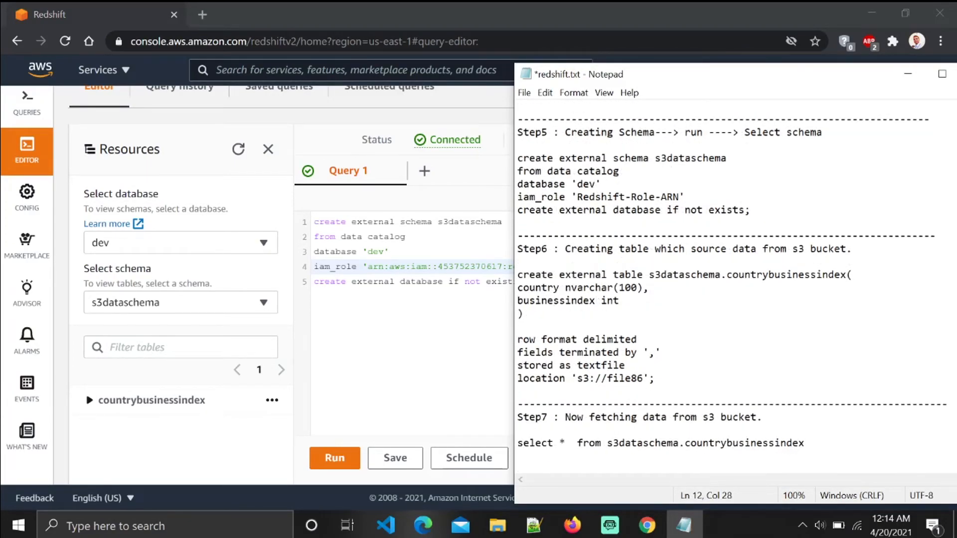
left_click_drag(518, 274, 657, 378)
key("ctrl+c")
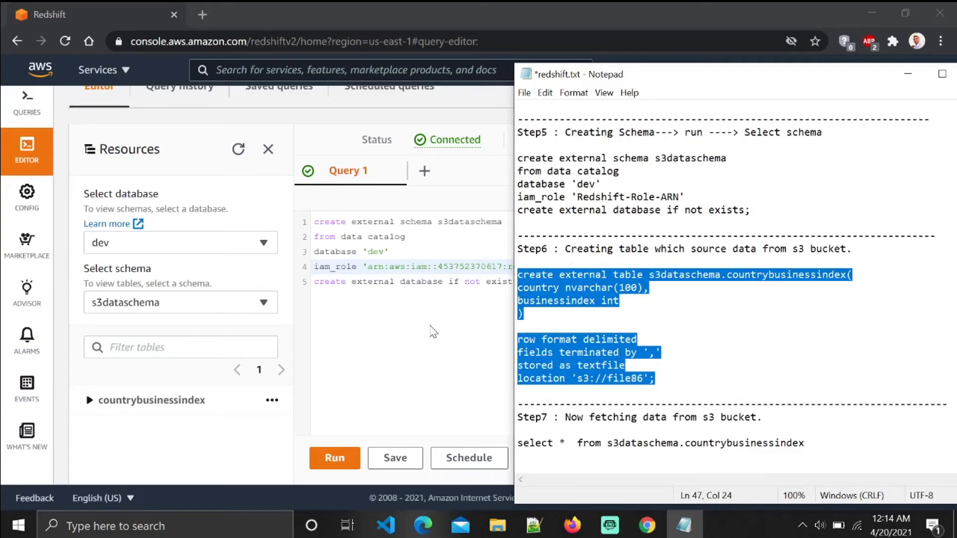
Return to the Redshift editor, put the copied create external table statement in a new query, and review its bucket location and table name
left_click(429, 325)
left_click(424, 179)
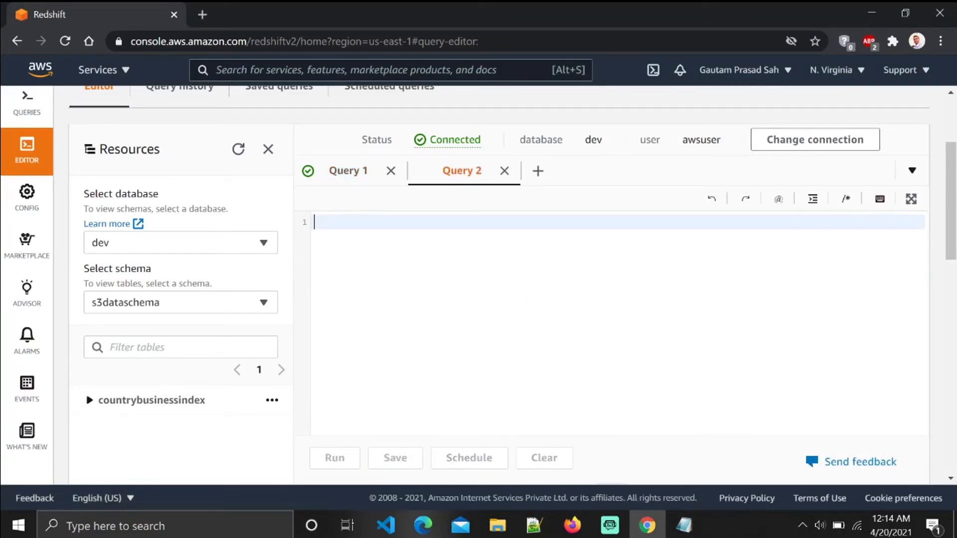
key("ctrl+v")
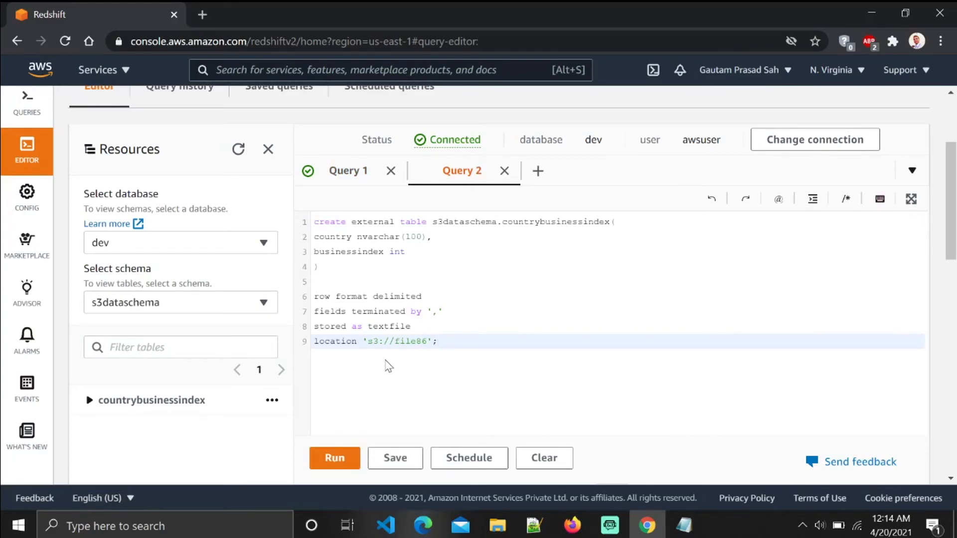
left_click_drag(395, 341, 422, 341)
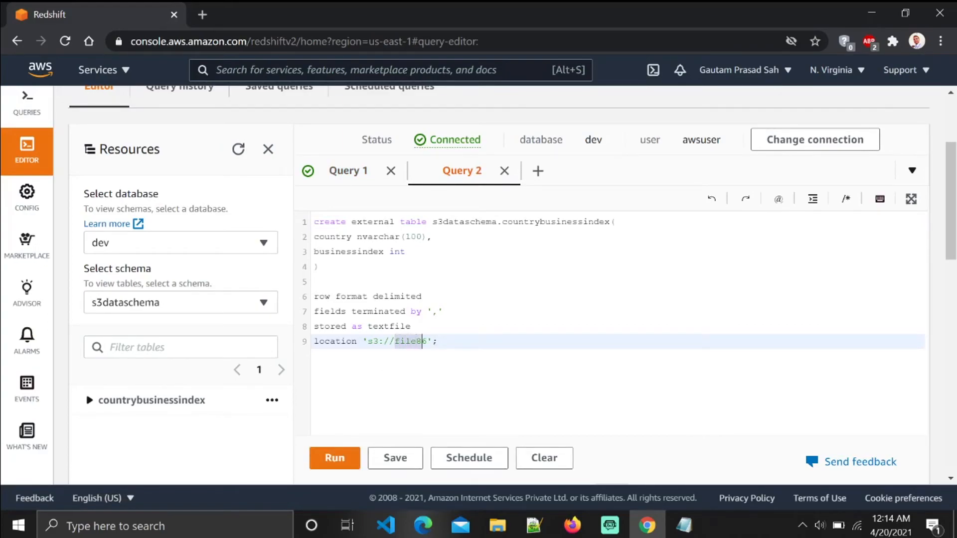
left_click(423, 326)
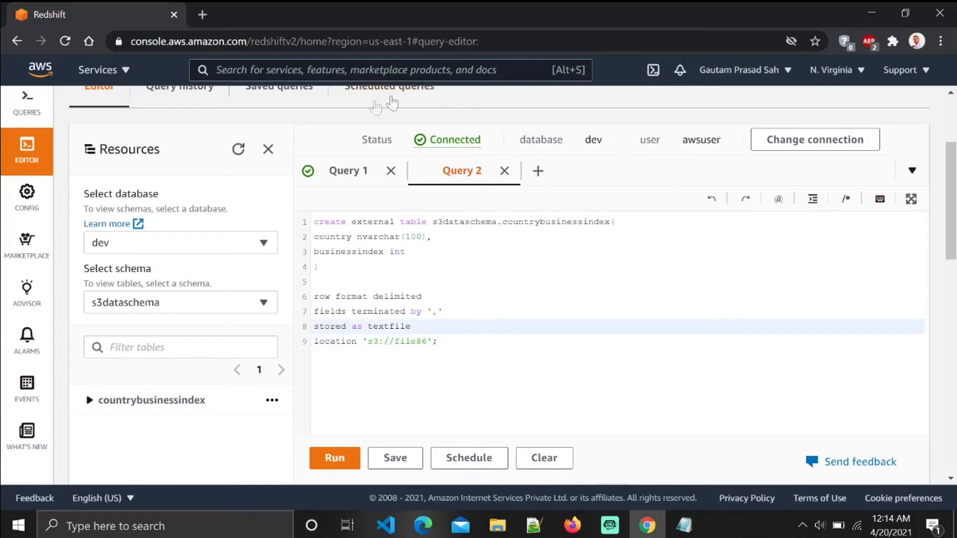
left_click_drag(502, 221, 605, 221)
left_click(422, 296)
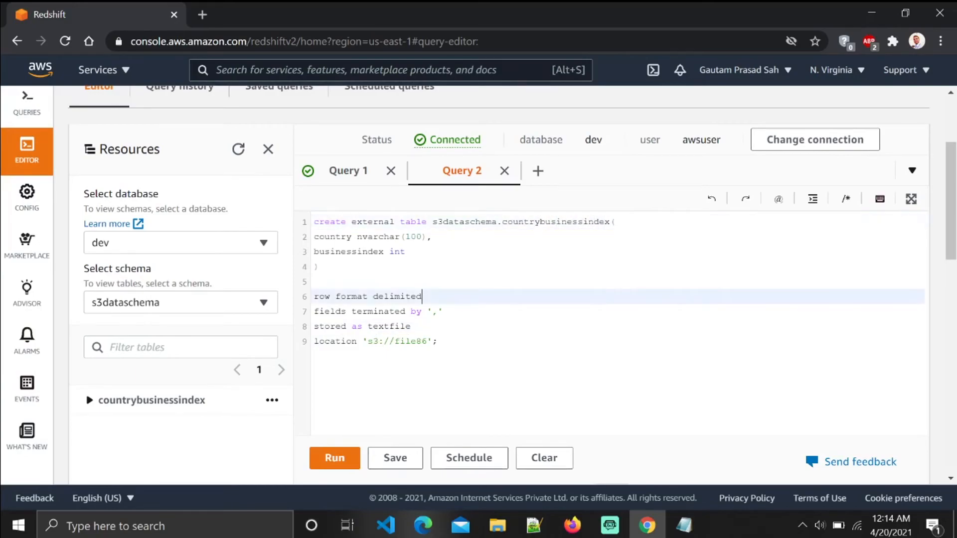
Run the create external table query for s3dataschema.countrybusinessindex and check its outcome in the query results
scroll(529, 376, "down", 3)
left_click(332, 307)
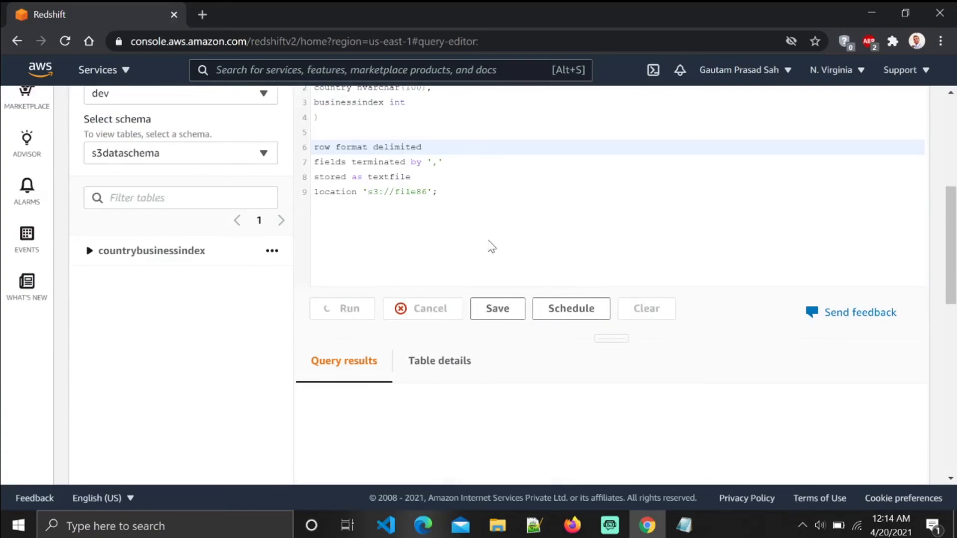
scroll(490, 247, "down", 4)
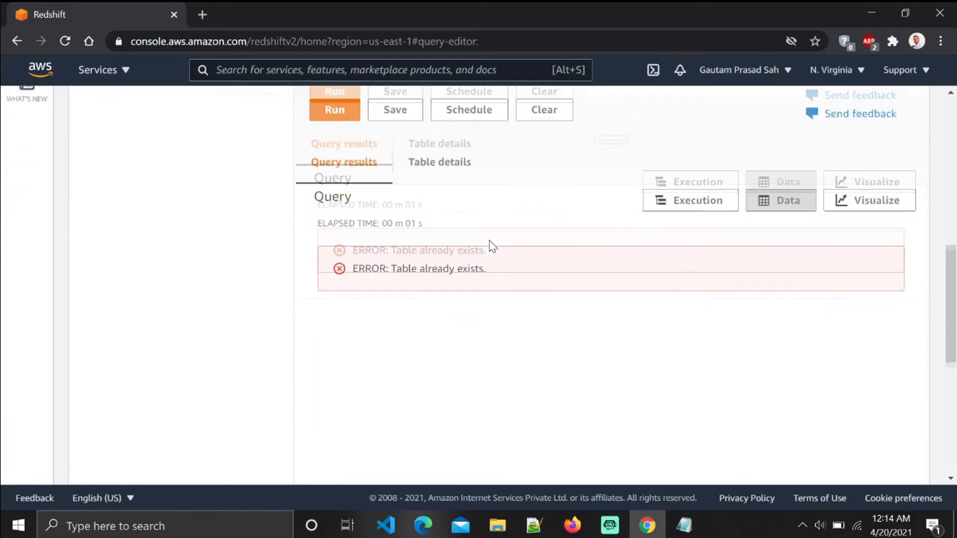
scroll(489, 247, "up", 6)
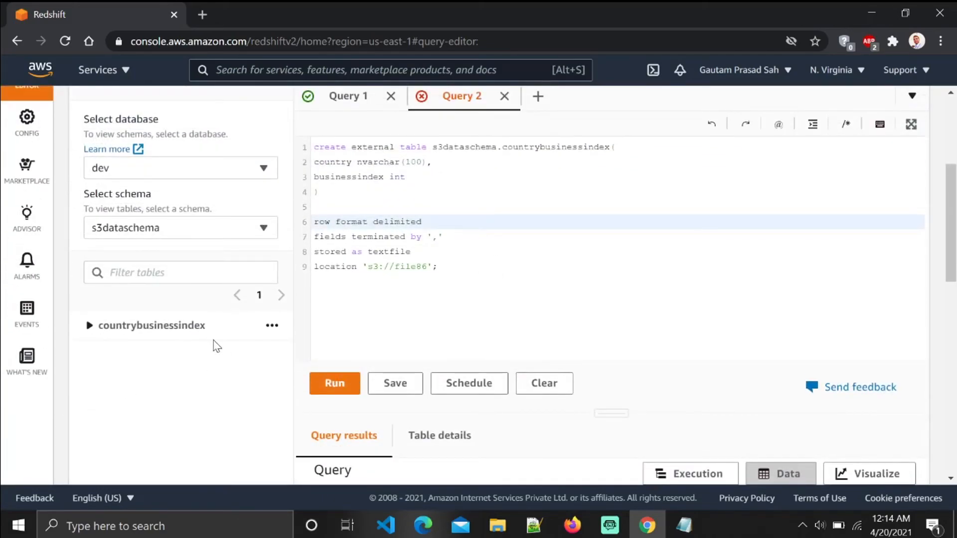
scroll(644, 316, "up", 2)
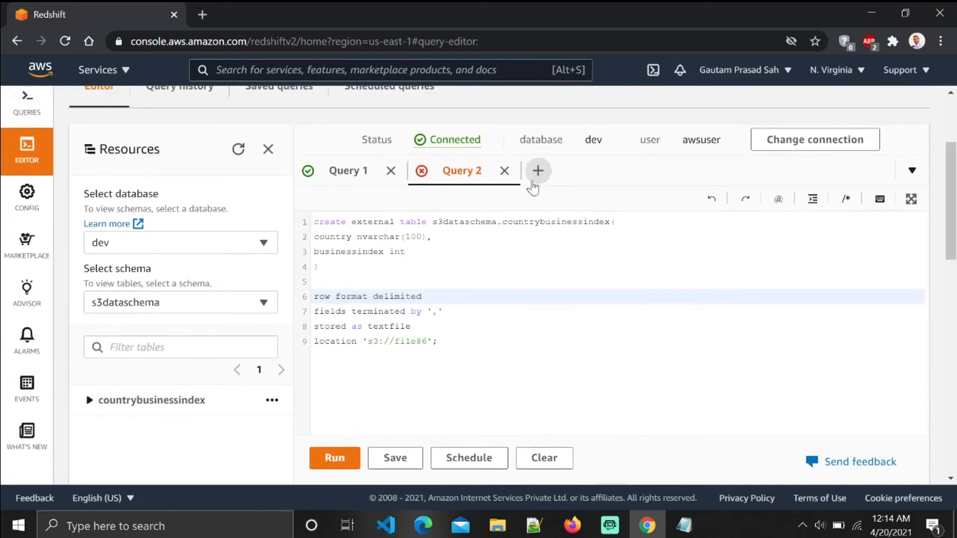
Add another query and fill it with the Step7 statement "select * from s3dataschema.countrybusinessindex" copied from the redshift.txt notes in Notepad
left_click(538, 171)
left_click(689, 530)
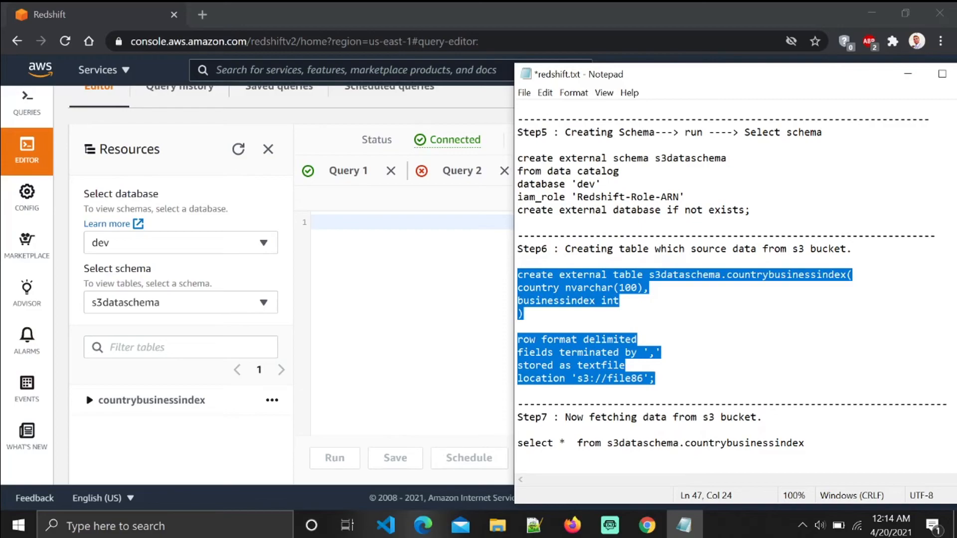
left_click_drag(517, 443, 519, 456)
key("ctrl+c")
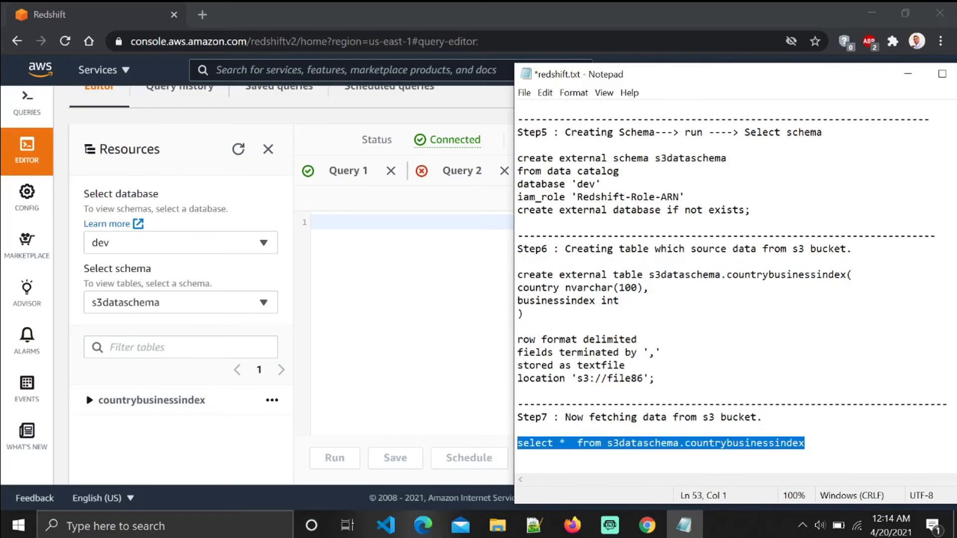
left_click(392, 280)
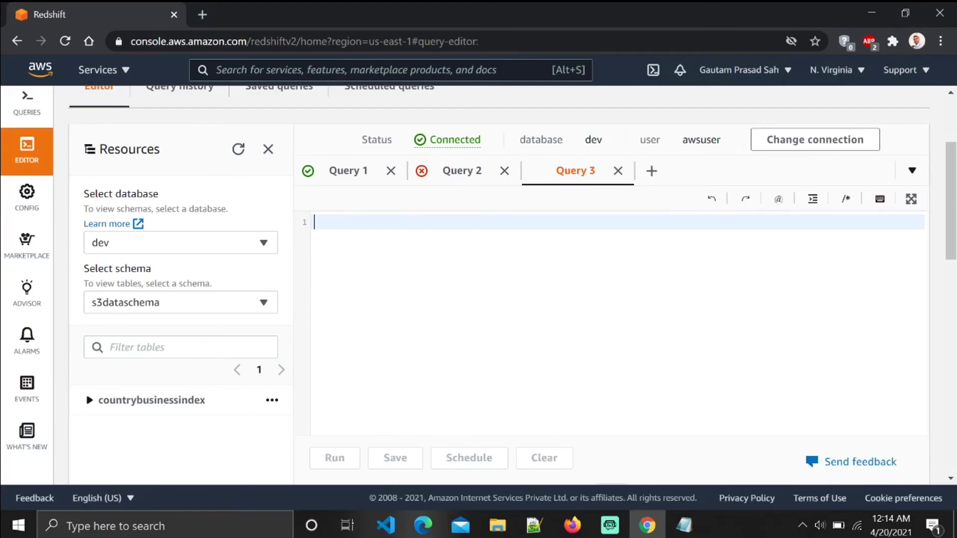
key("ctrl+v")
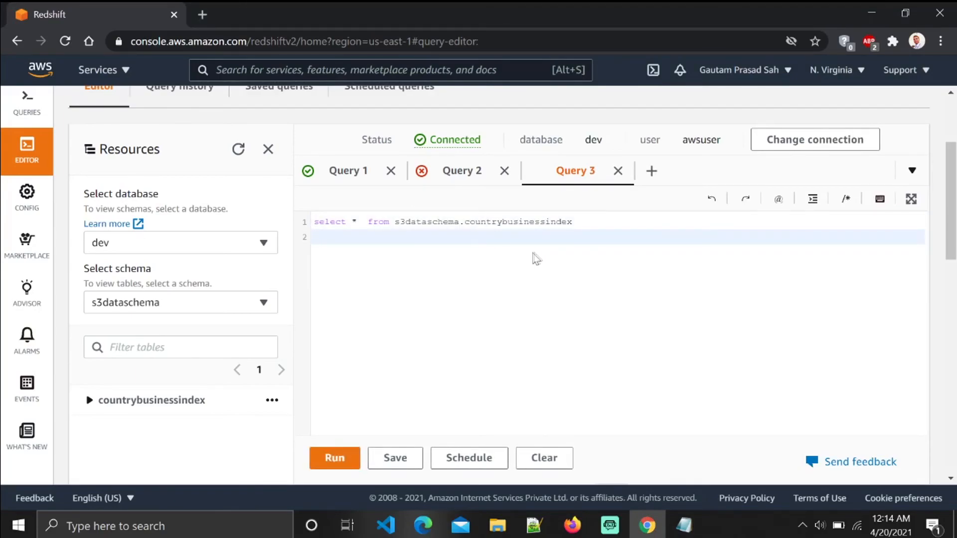
Run the select query on s3dataschema.countrybusinessindex and look through the returned country and businessindex rows
scroll(536, 259, "down", 5)
left_click(340, 163)
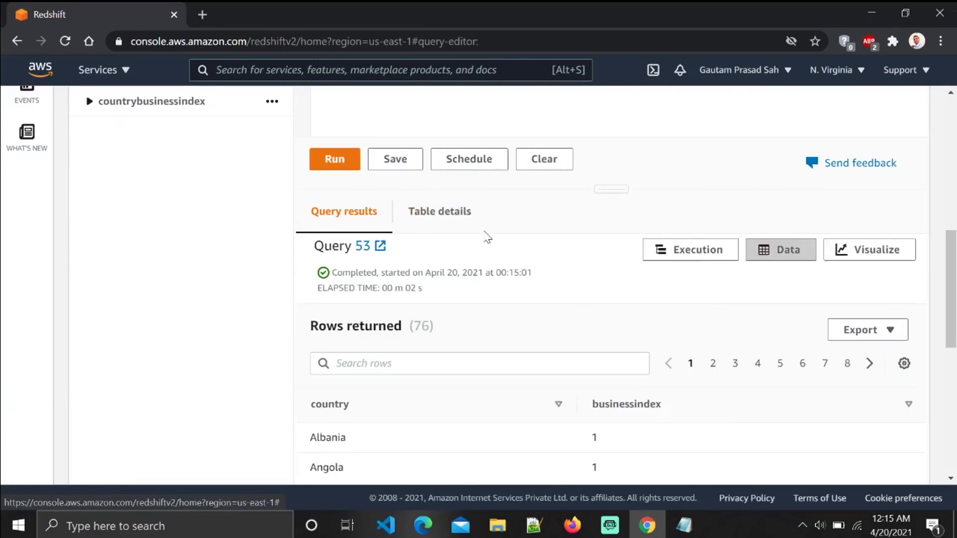
scroll(499, 239, "down", 3)
scroll(588, 244, "down", 3)
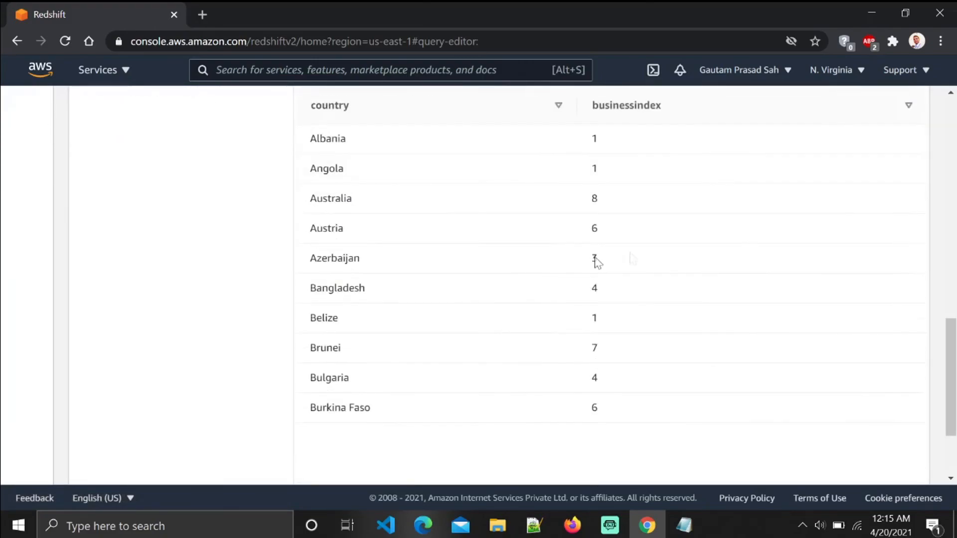
scroll(598, 219, "down", 2)
scroll(549, 239, "up", 4)
scroll(548, 239, "up", 10)
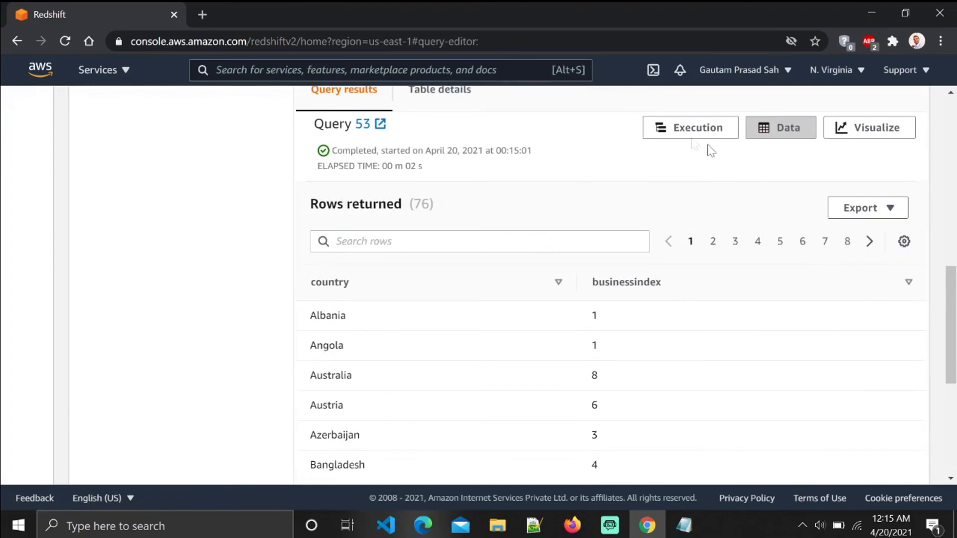
scroll(542, 214, "down", 3)
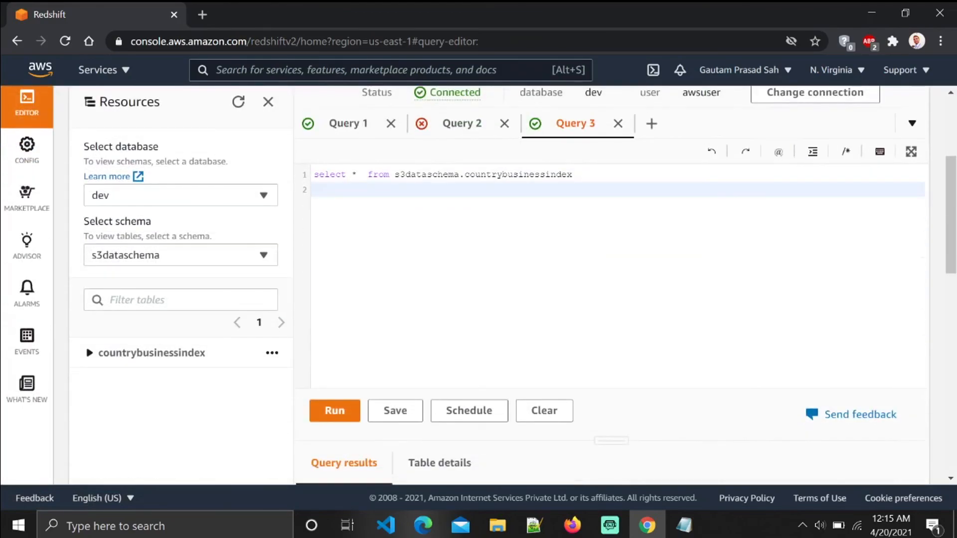
Review the redshift.txt notes in Notepad from Step7 back up to Step1, and return to the Redshift query editor
left_click(683, 524)
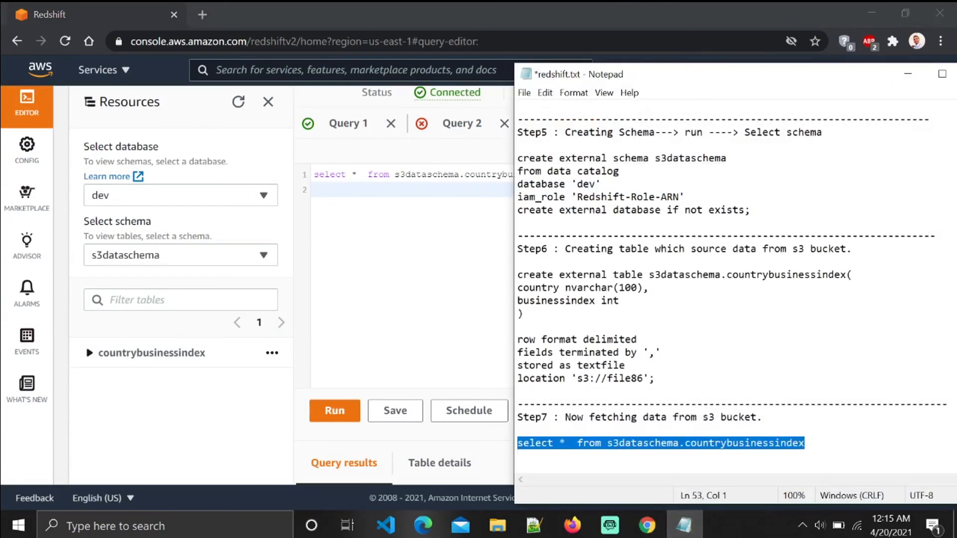
scroll(723, 289, "up", 8)
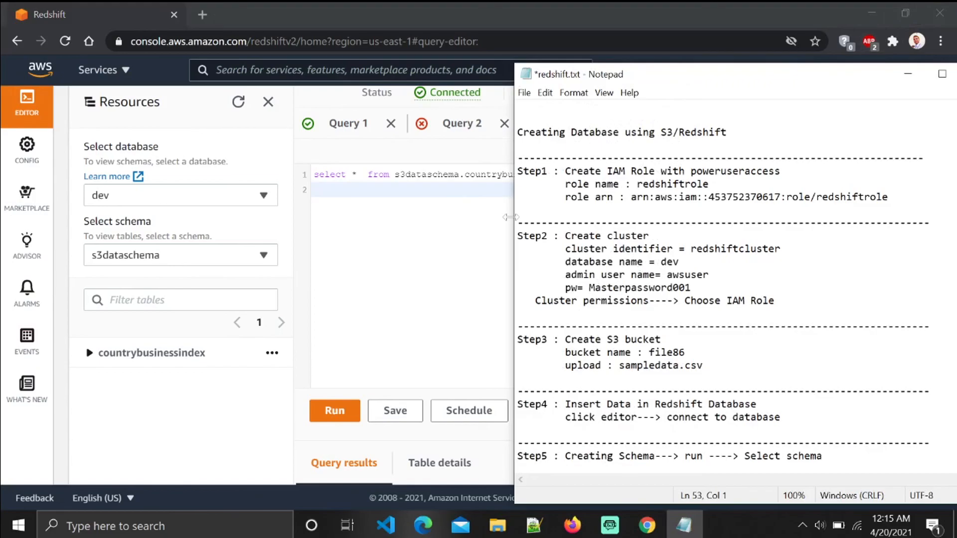
left_click(907, 73)
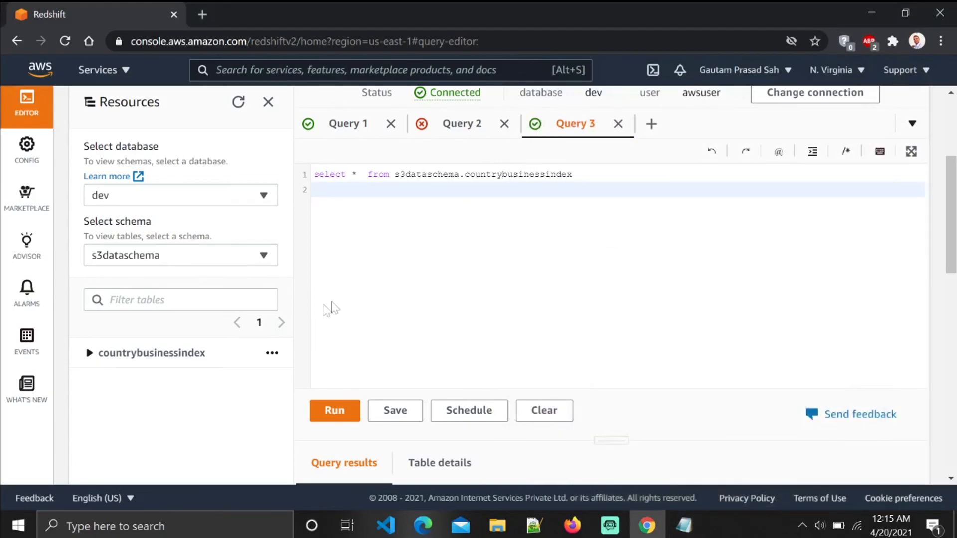
scroll(478, 240, "up", 2)
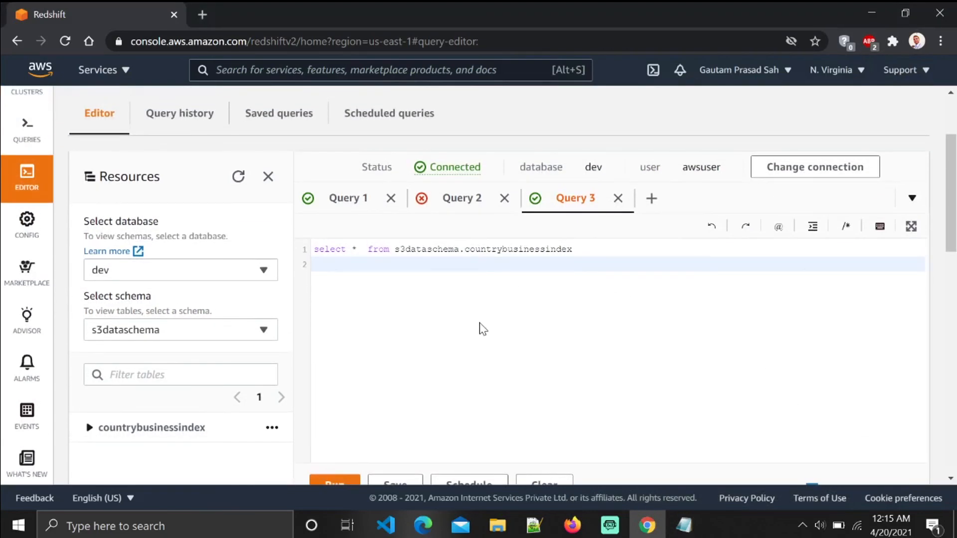
scroll(628, 241, "down", 3)
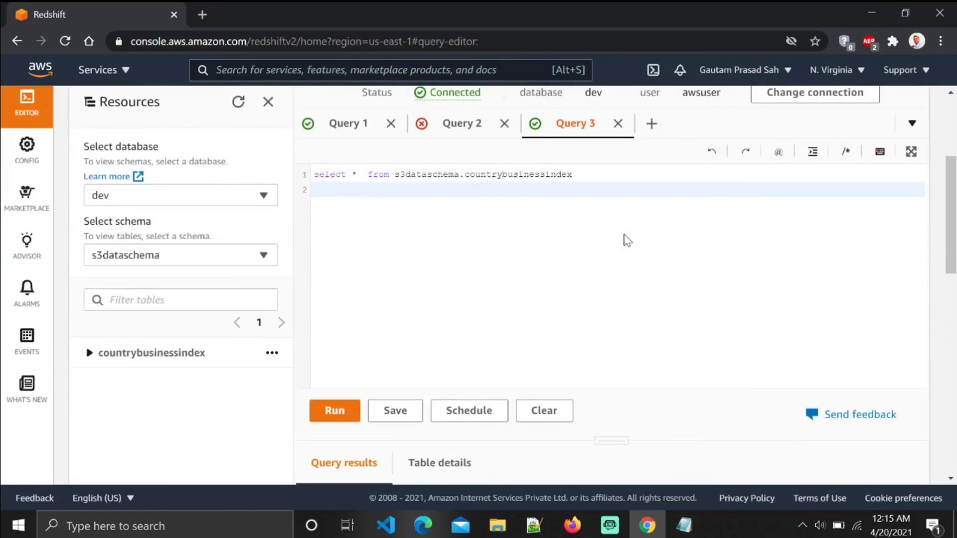